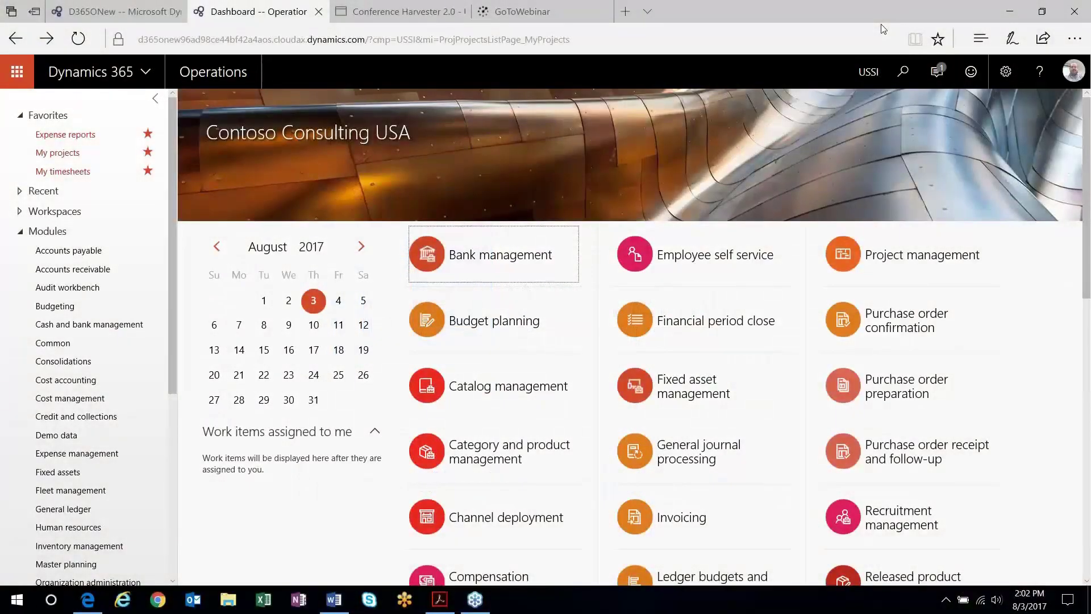
# - Go to My projects from the Project management and accounting module
pyautogui.scroll(-3, 74, 511)
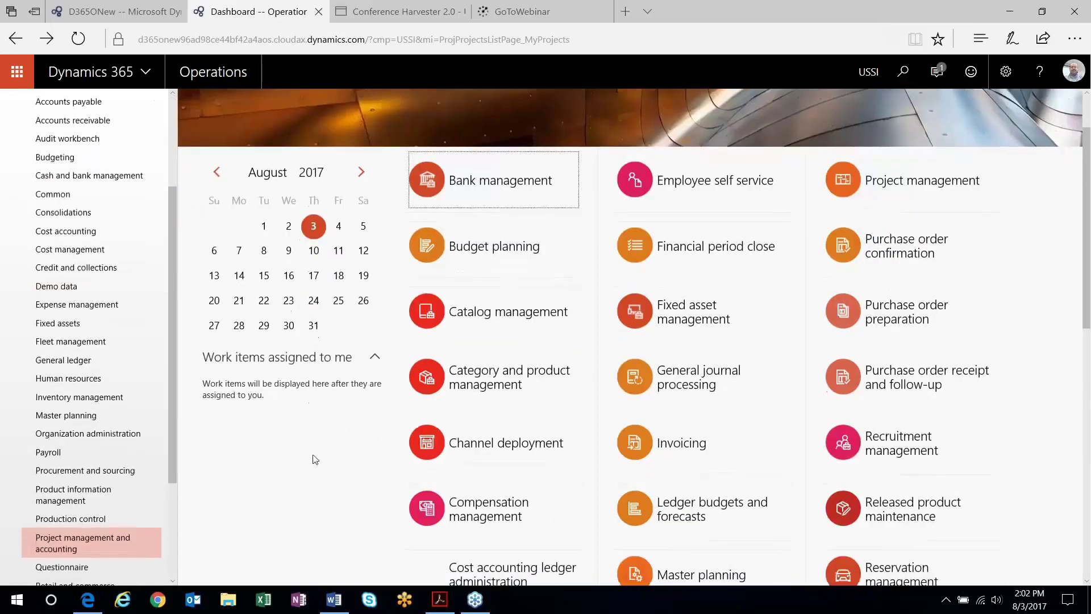
pyautogui.click(54, 546)
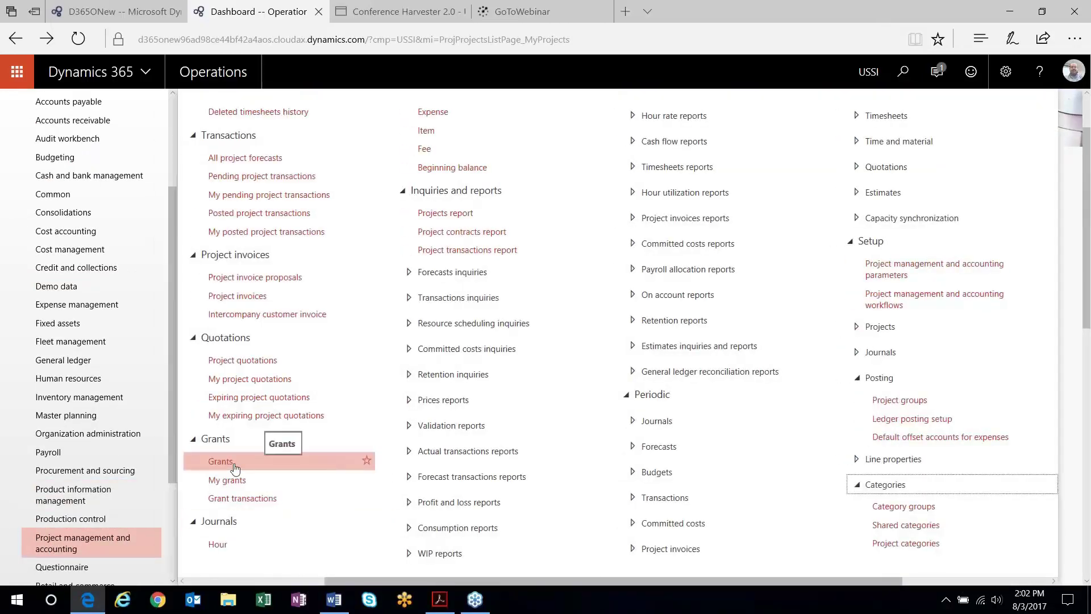
pyautogui.scroll(3, 173, 335)
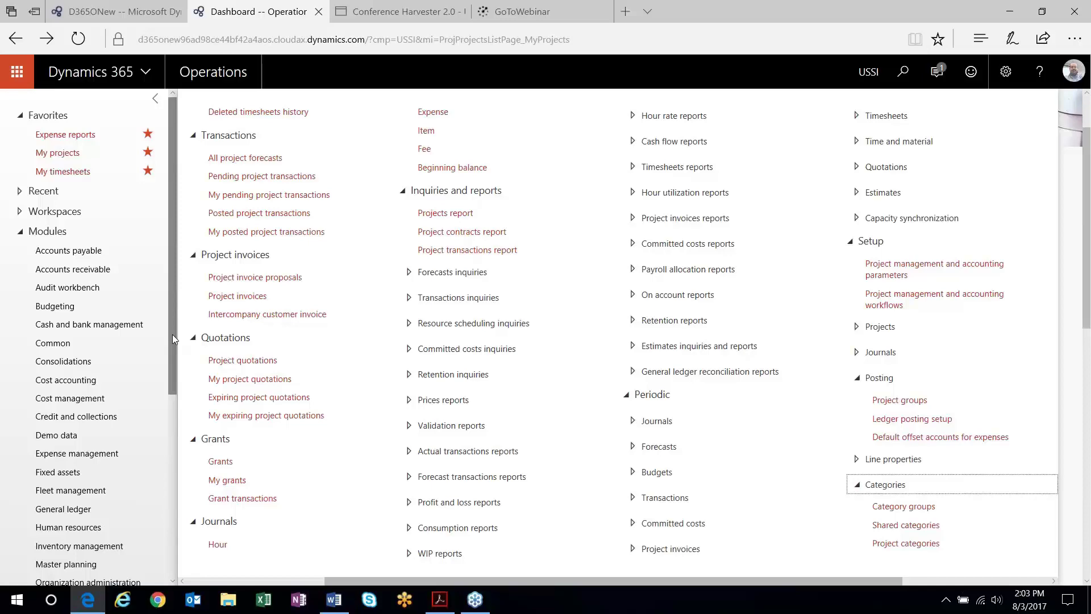
pyautogui.click(57, 152)
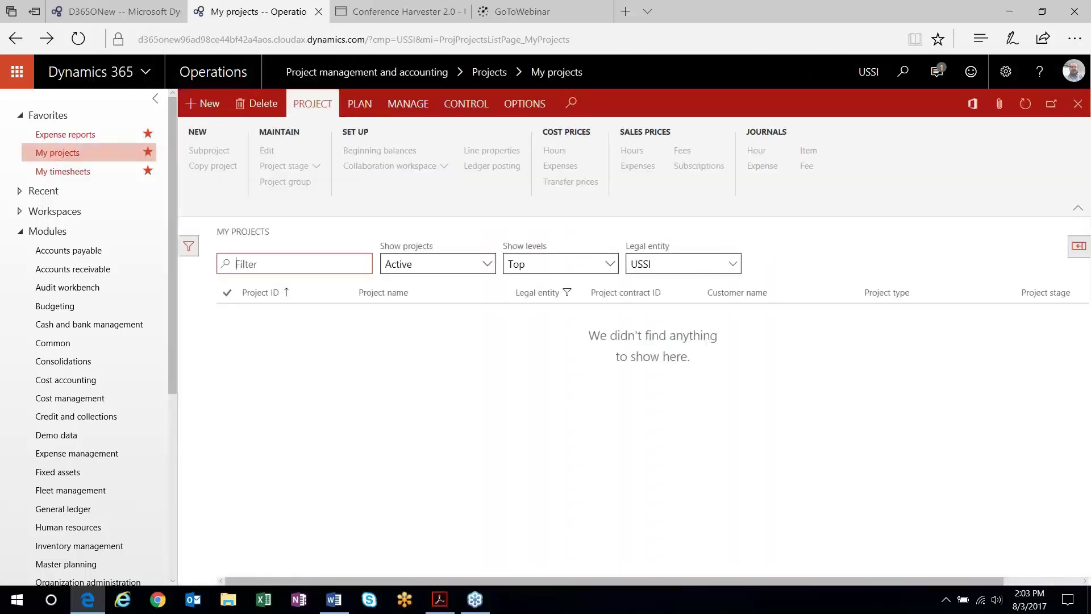
# - Start a new project named T&M in project group TM_NoWIP
pyautogui.click(202, 103)
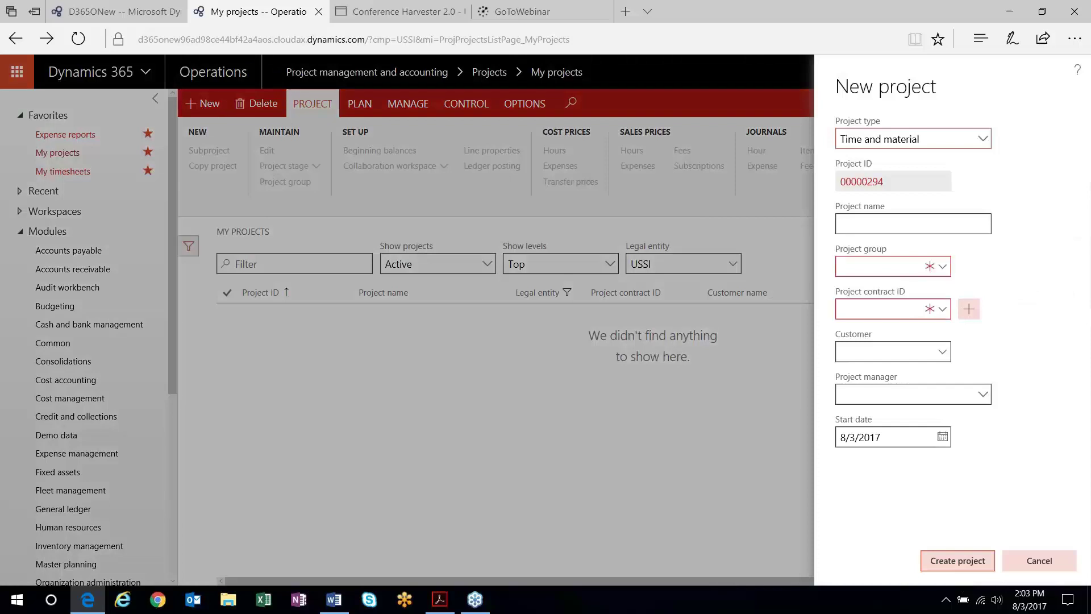
pyautogui.click(908, 224)
pyautogui.write('T&M')
pyautogui.click(942, 266)
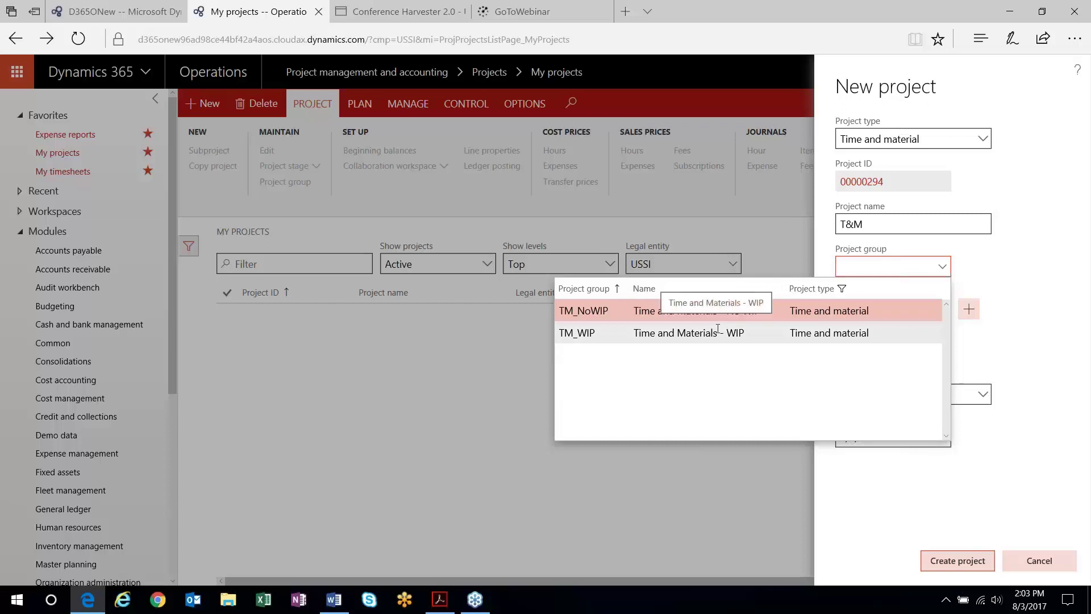
pyautogui.press('Tab')
# - Assign contract 00000153 and the project manager, then create project 00000294
pyautogui.hotkey('alt', 'Down')
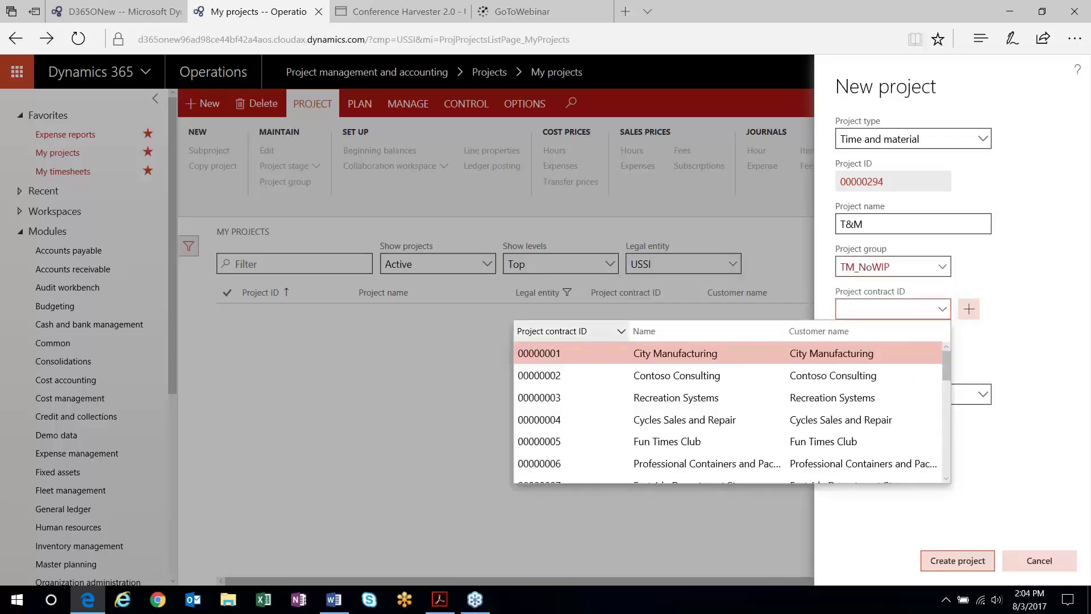
pyautogui.click(622, 330)
pyautogui.click(565, 381)
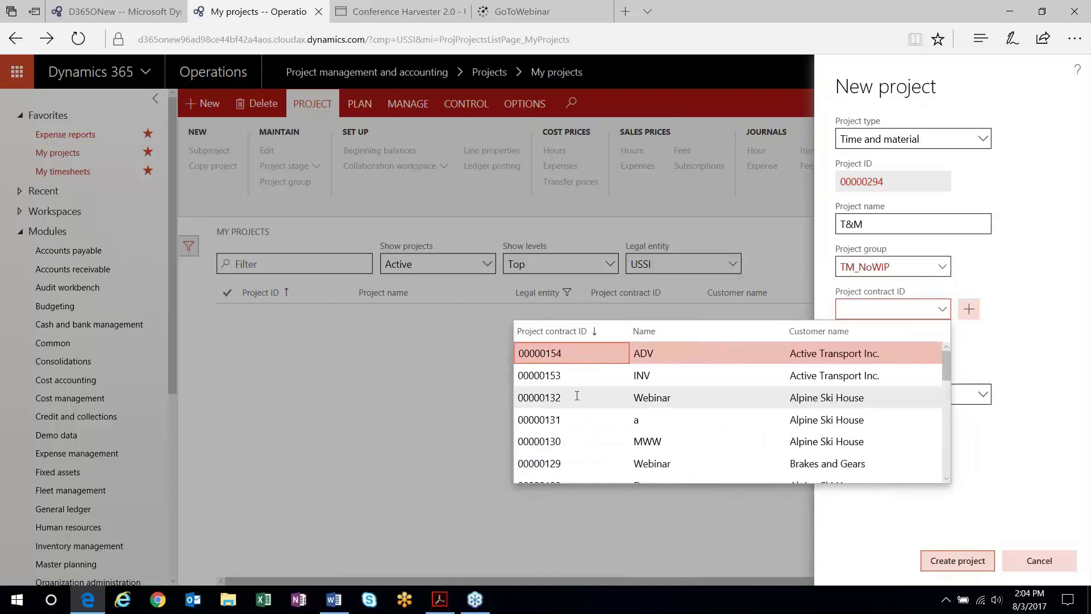
pyautogui.click(570, 377)
pyautogui.click(900, 392)
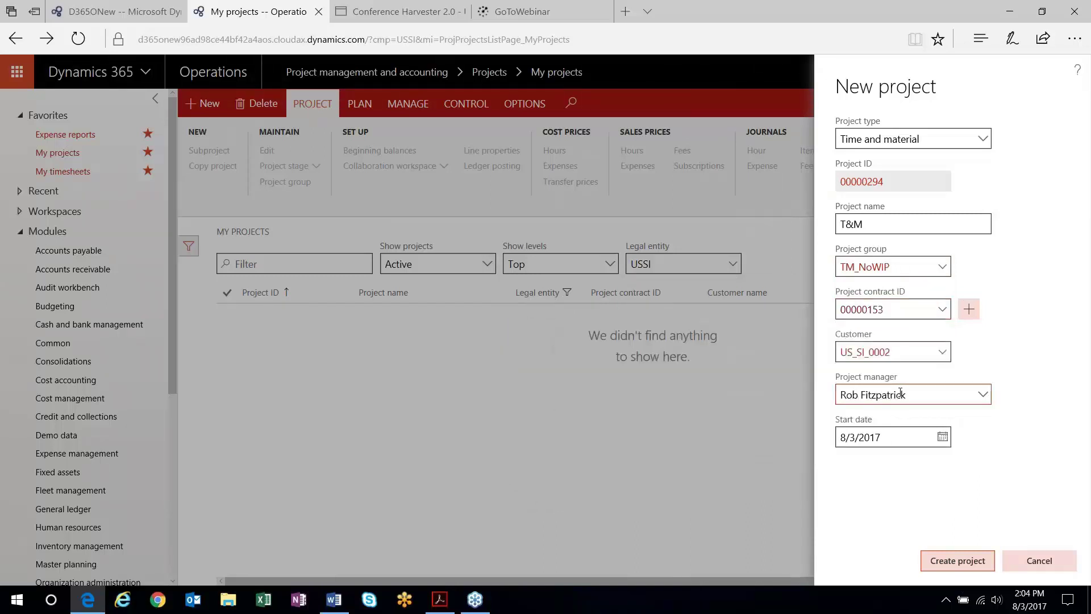
pyautogui.click(957, 562)
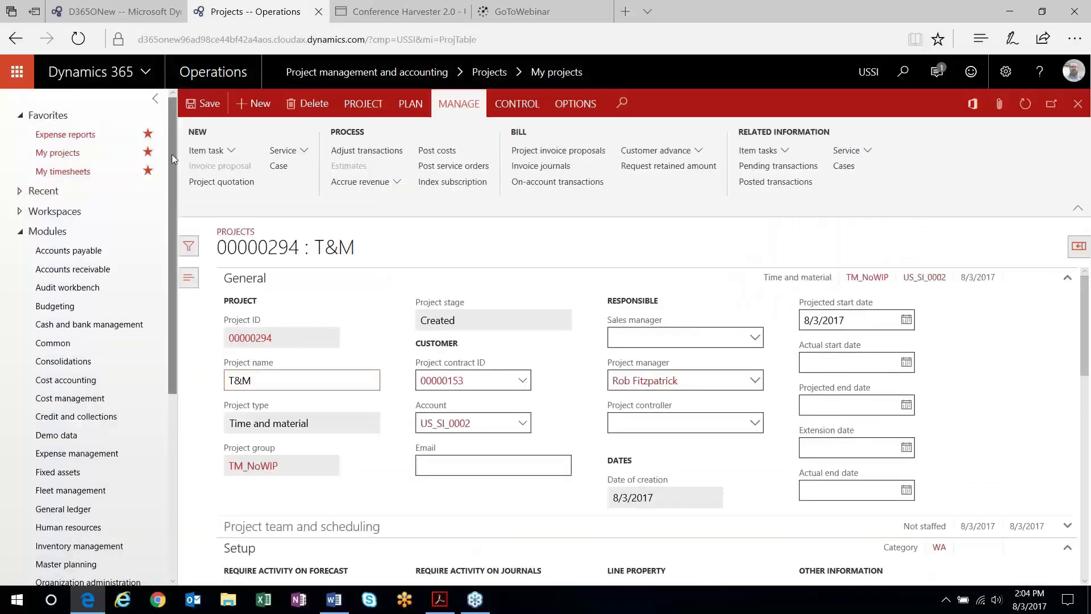
# - Open the Project groups page under Setup > Posting
pyautogui.scroll(-2, 171, 340)
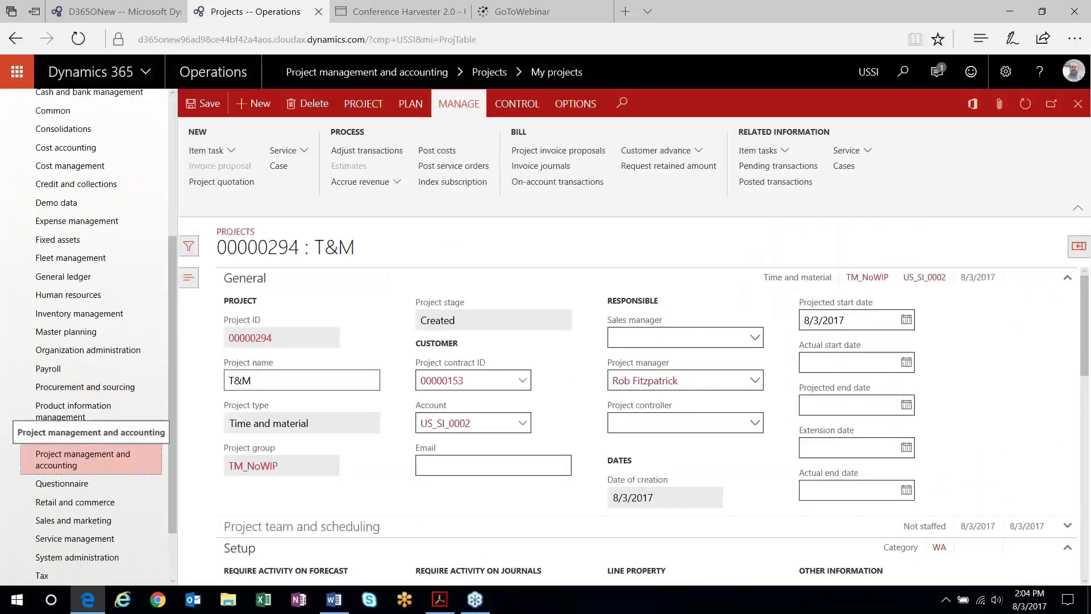
pyautogui.click(83, 459)
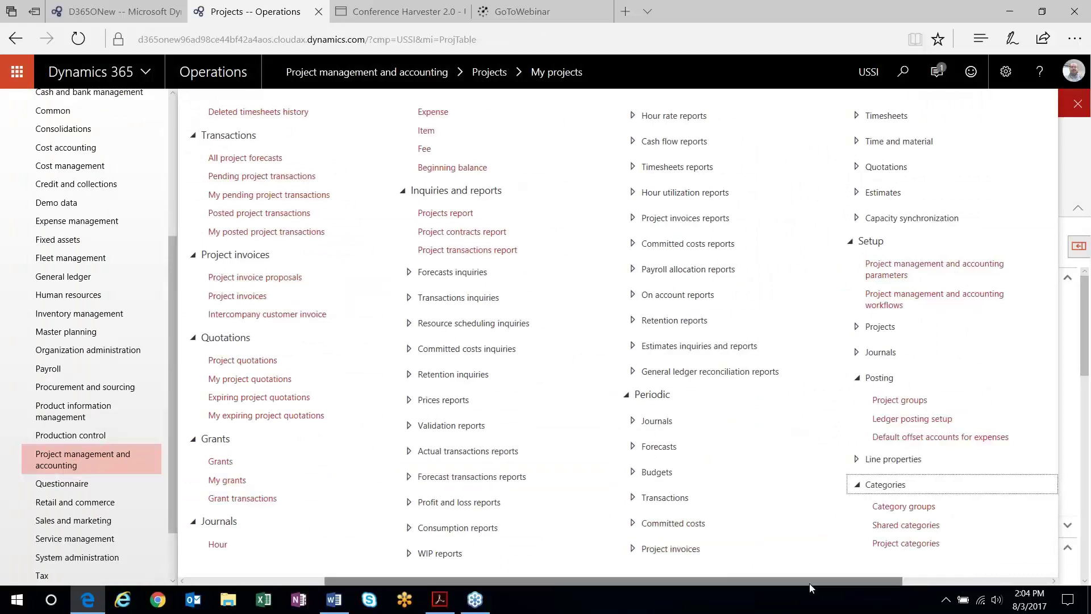
pyautogui.moveTo(809, 583); pyautogui.dragTo(873, 581)
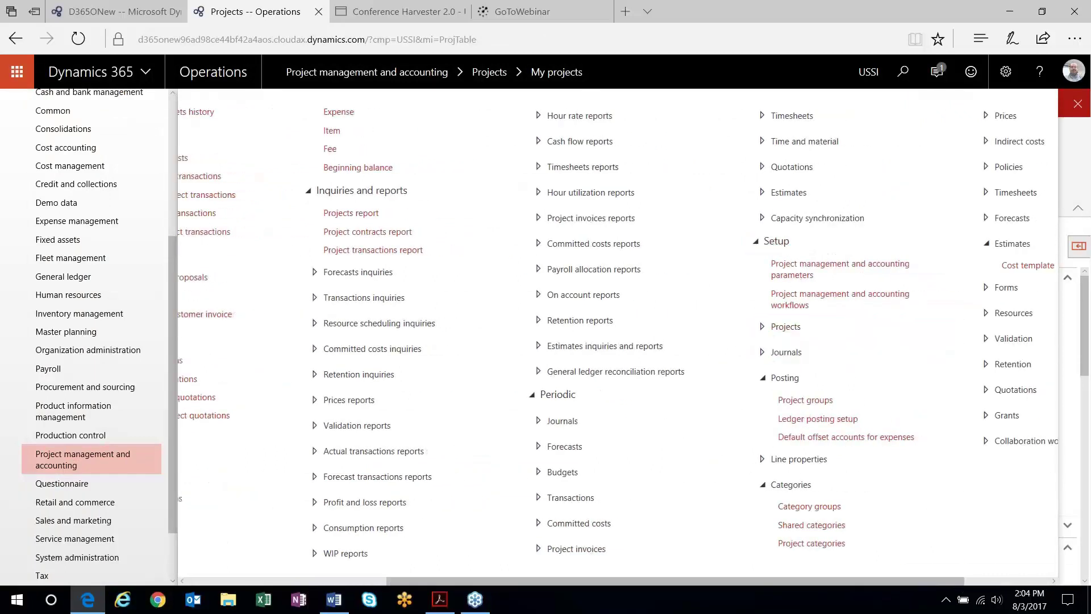
pyautogui.click(810, 401)
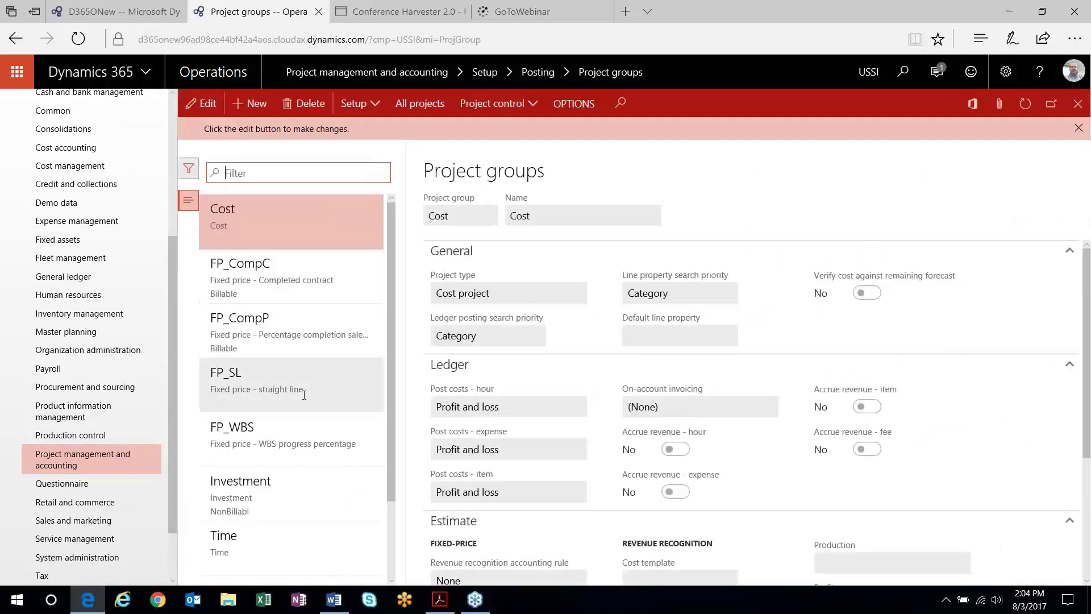
pyautogui.scroll(-2, 381, 353)
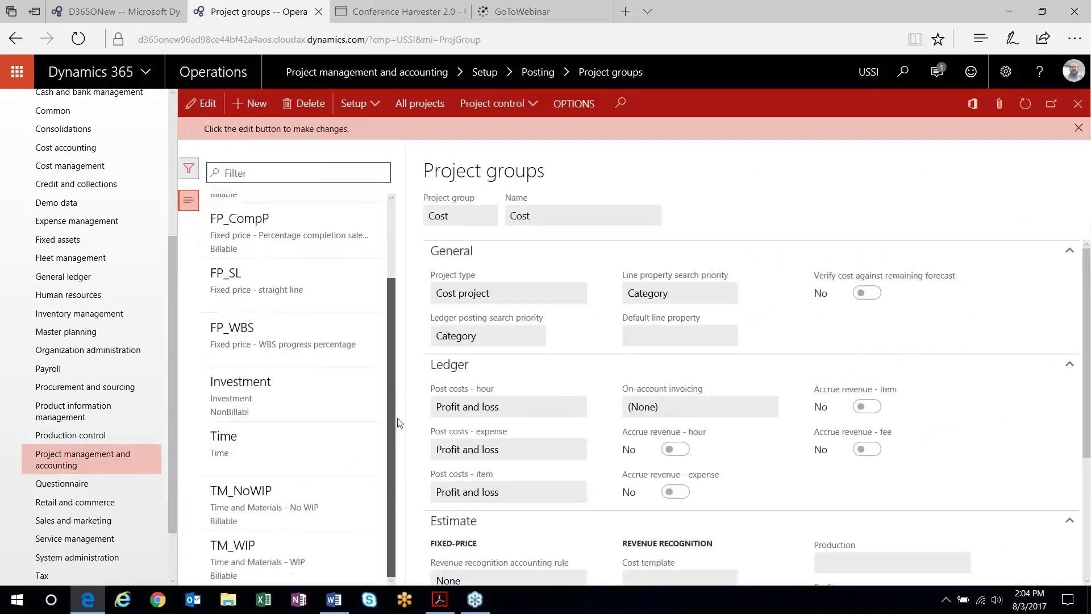
# - Compare TM_NoWIP and TM_WIP accrue revenue settings, ending on TM_NoWIP
pyautogui.click(353, 517)
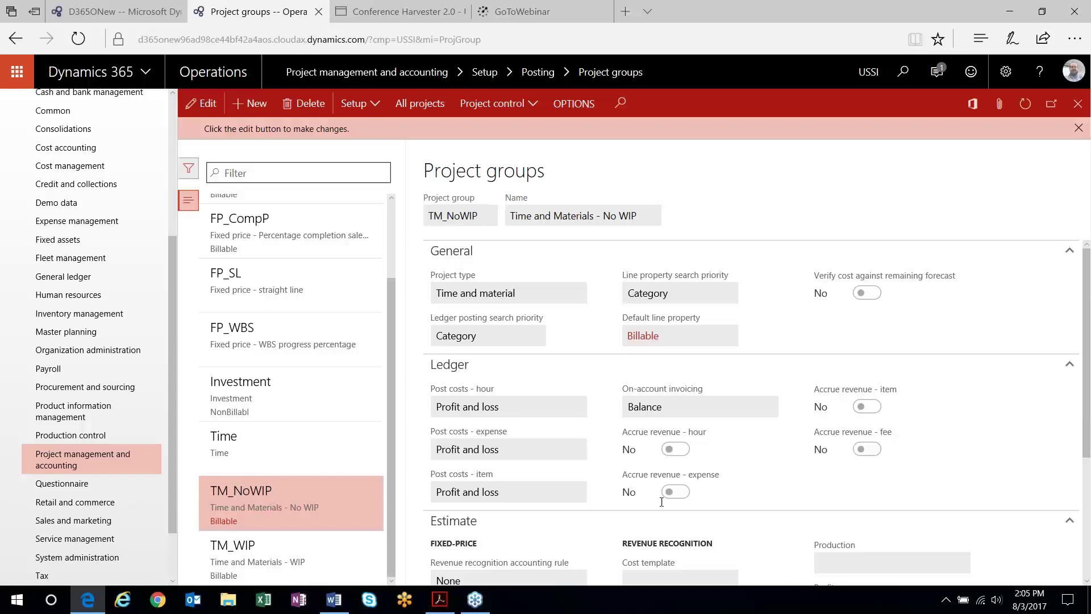
pyautogui.click(261, 554)
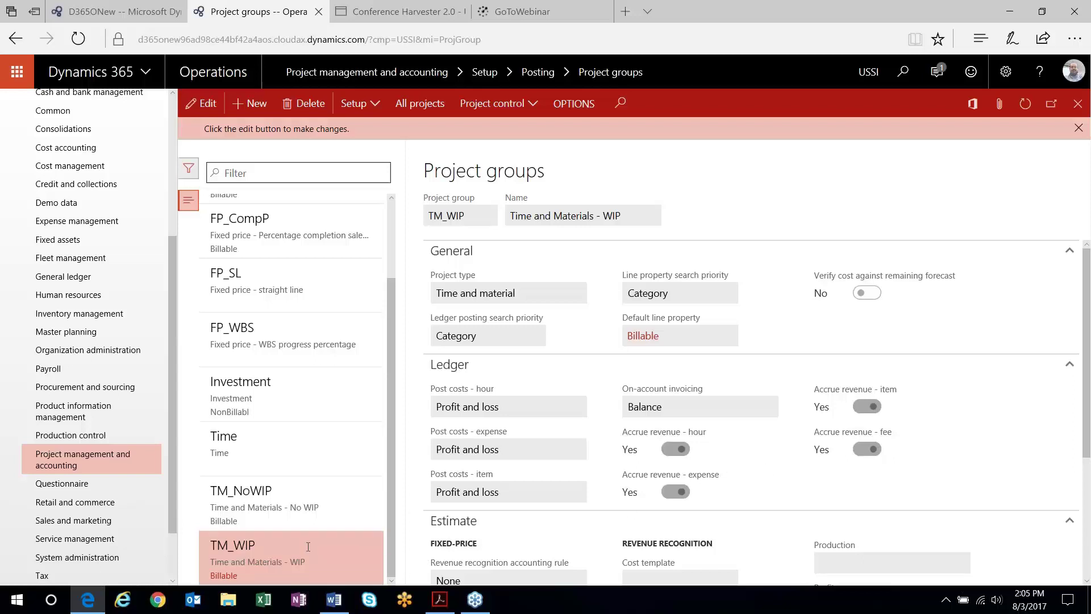
pyautogui.click(226, 489)
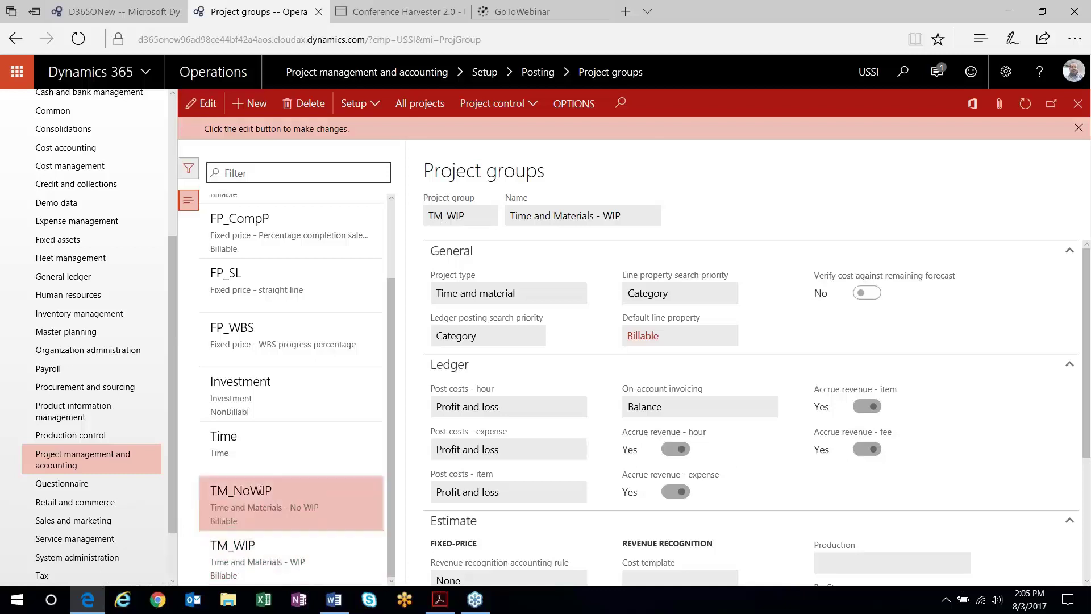
pyautogui.scroll(1, 391, 328)
pyautogui.scroll(1, 391, 329)
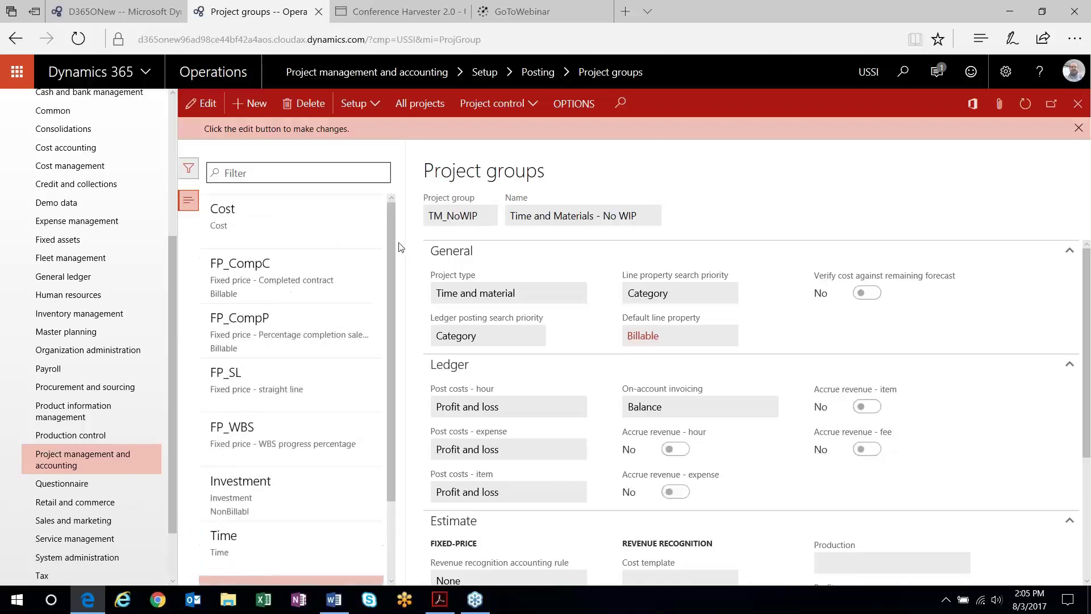
pyautogui.scroll(4, 136, 118)
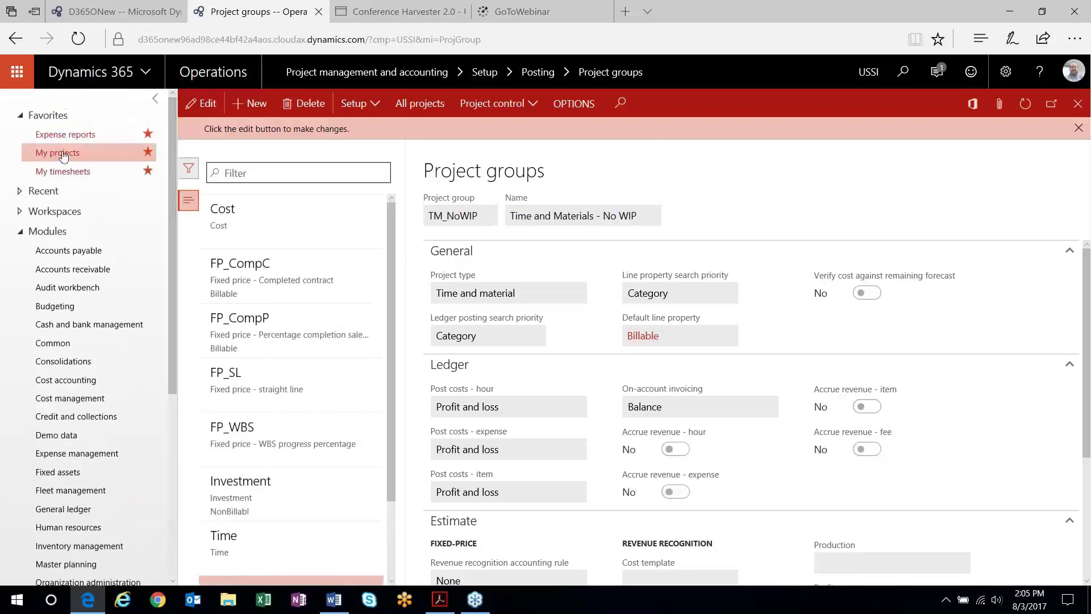
# - Set project 00000294's stage to Released and confirm
pyautogui.click(57, 152)
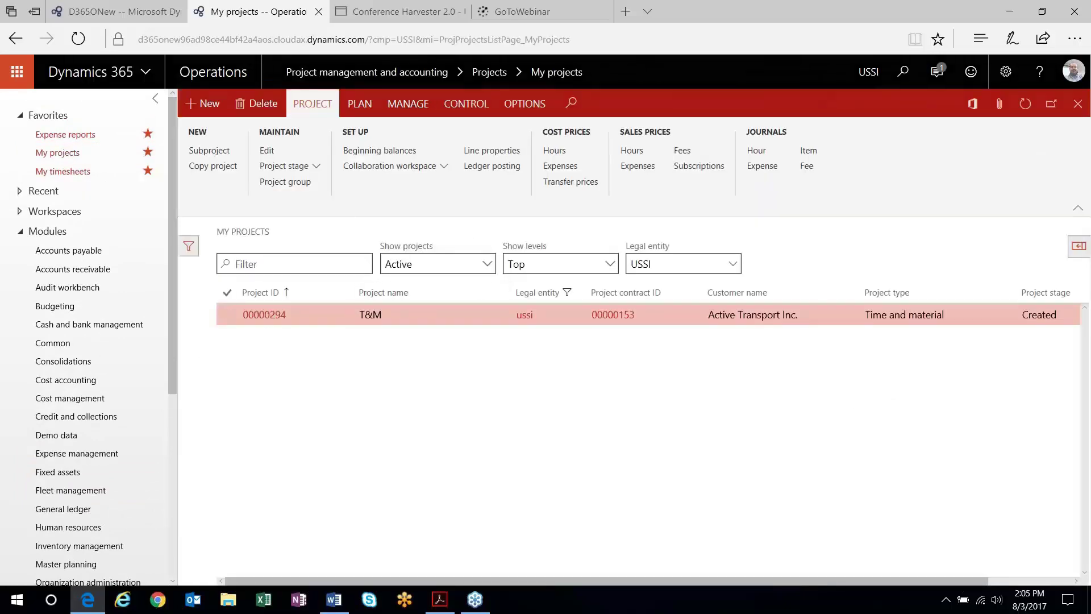
pyautogui.click(265, 318)
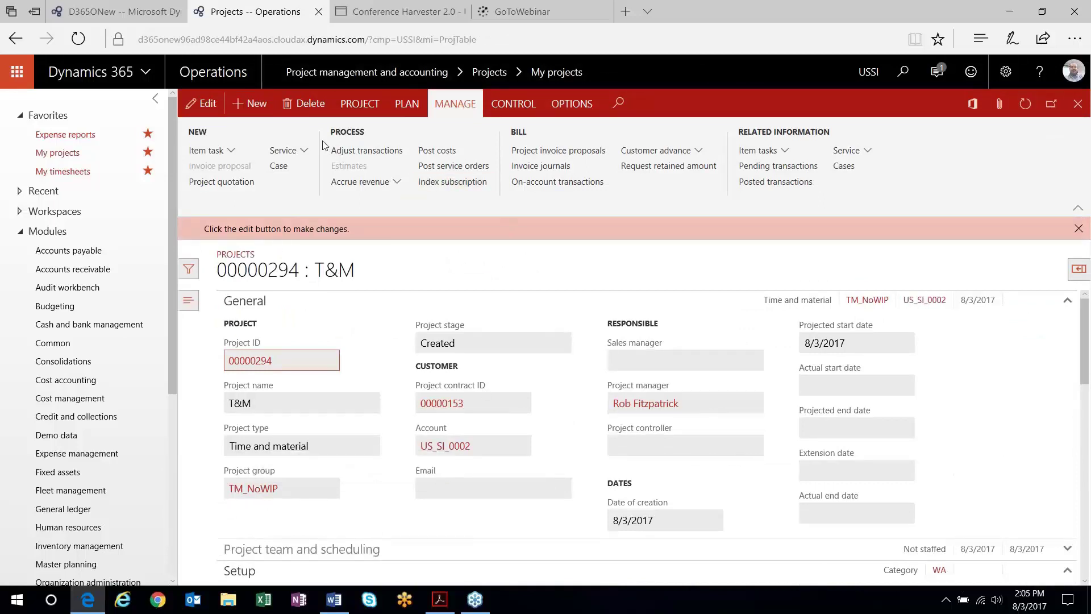
pyautogui.click(359, 104)
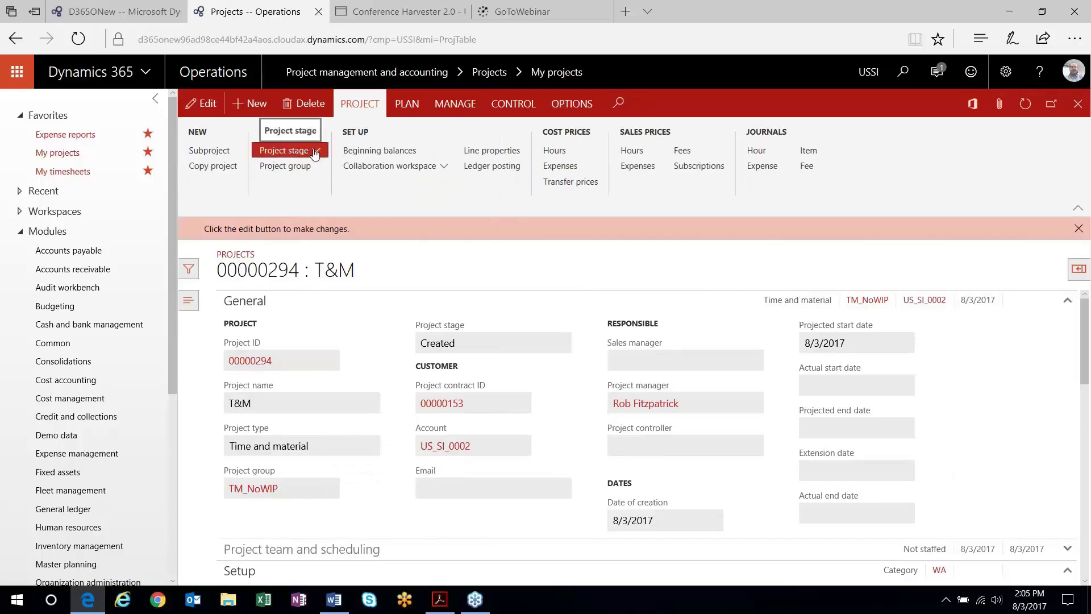
pyautogui.click(314, 151)
pyautogui.click(280, 236)
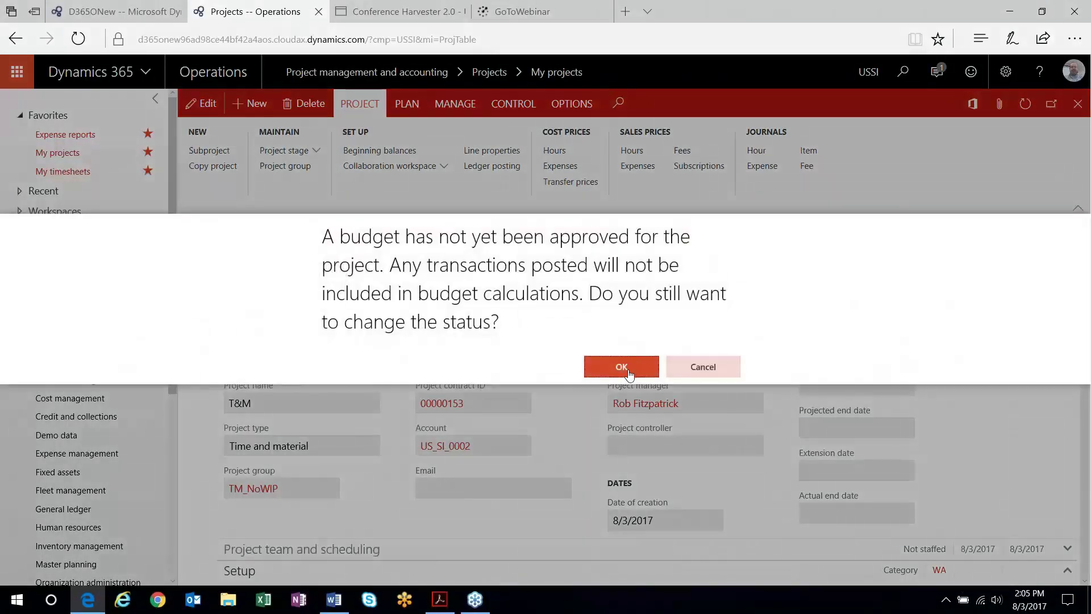
pyautogui.click(622, 367)
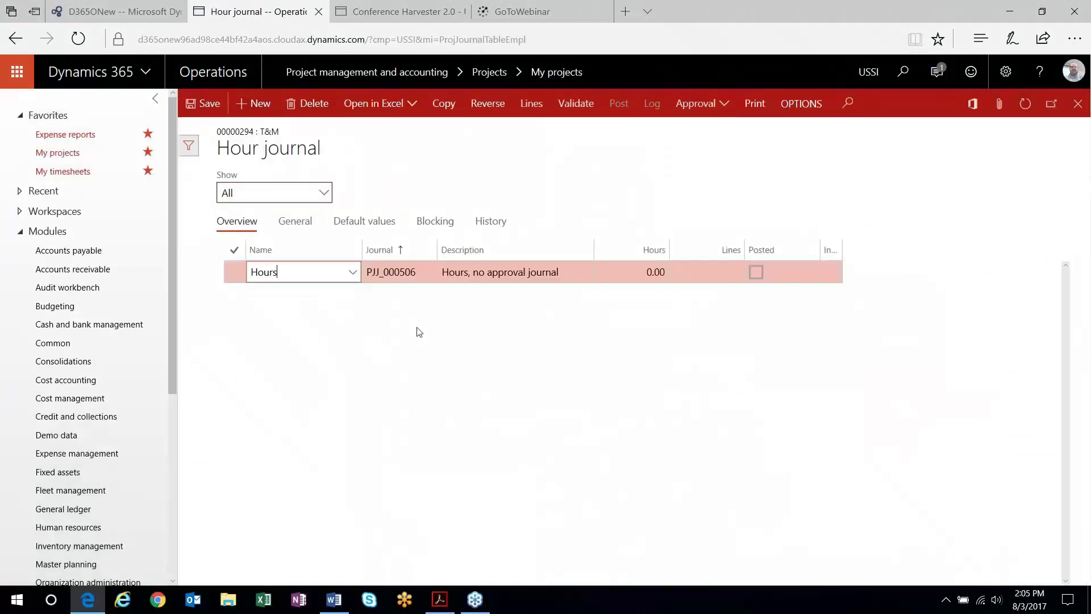
# - Add a 10-hour billable Consult line to hour journal PJJ_000506
pyautogui.click(531, 103)
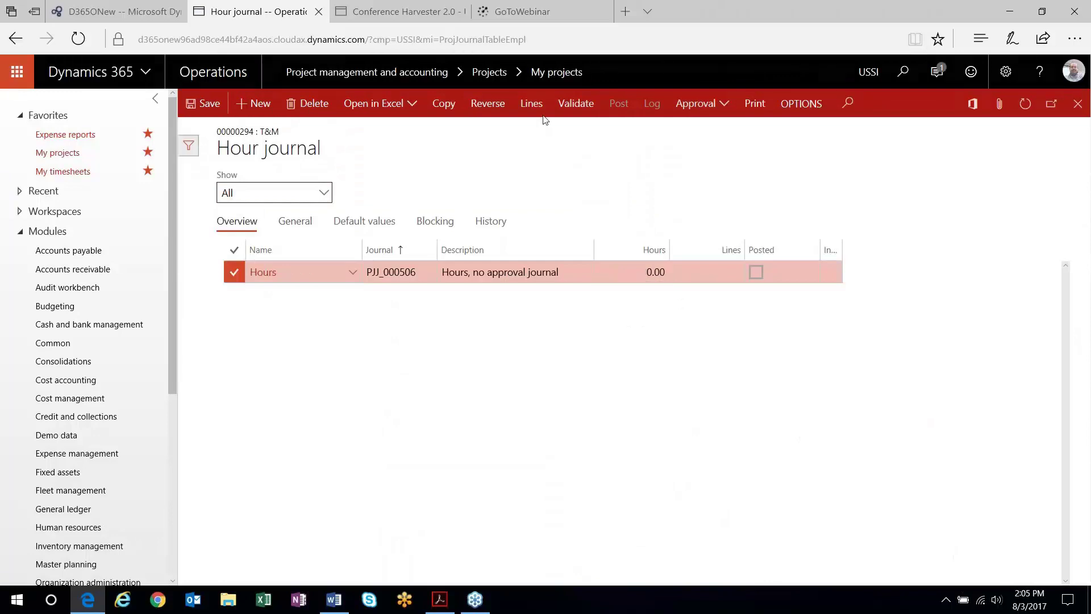
pyautogui.click(254, 103)
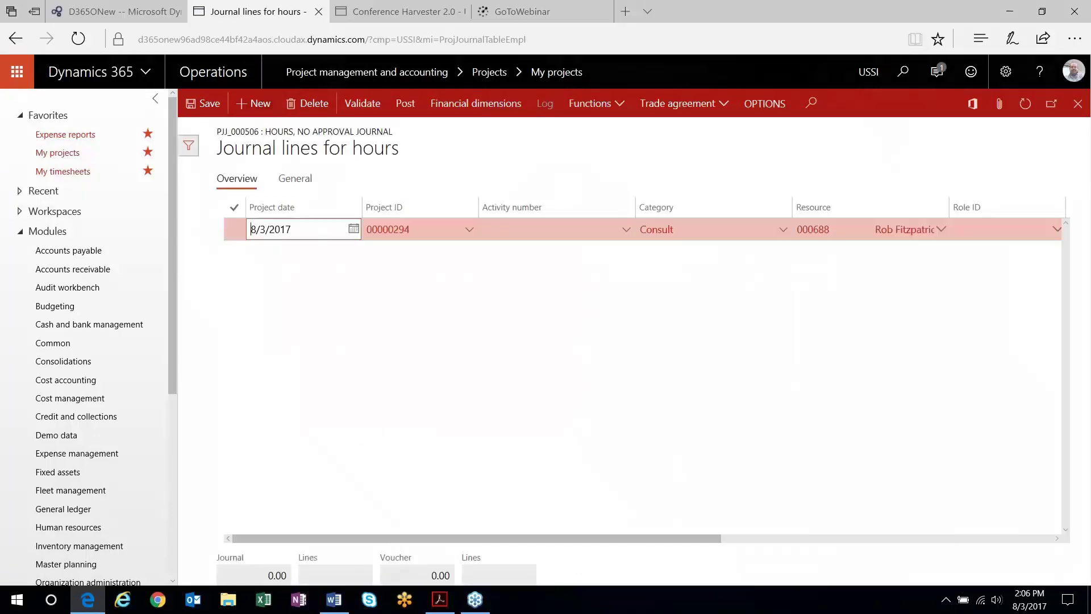
pyautogui.moveTo(667, 539); pyautogui.dragTo(876, 274)
pyautogui.click(898, 229)
pyautogui.write('1')
# - Post the hour journal and return to project 00000294
pyautogui.click(406, 104)
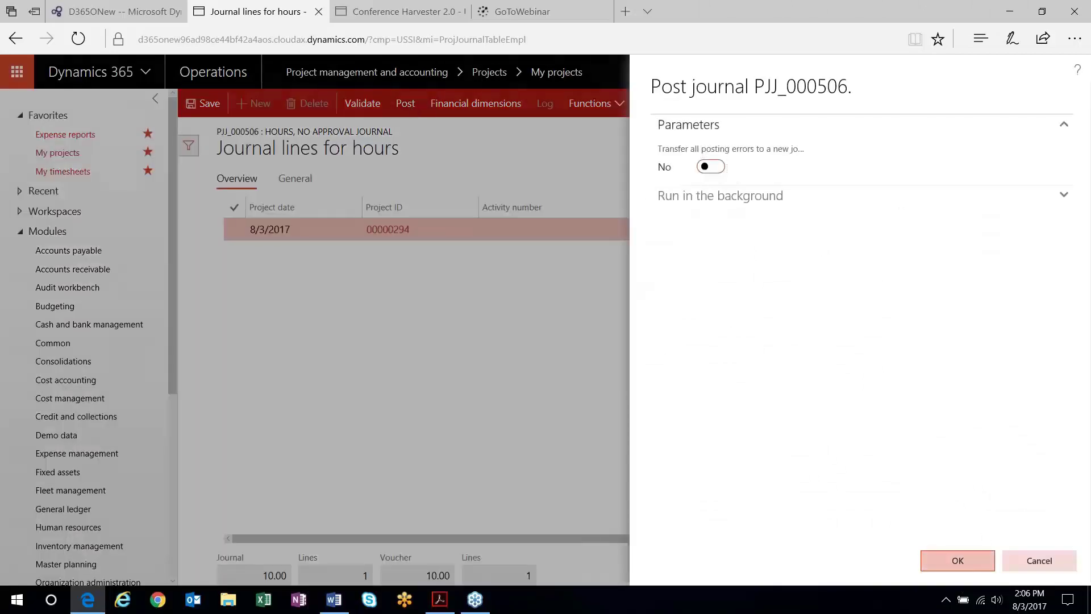
pyautogui.click(976, 562)
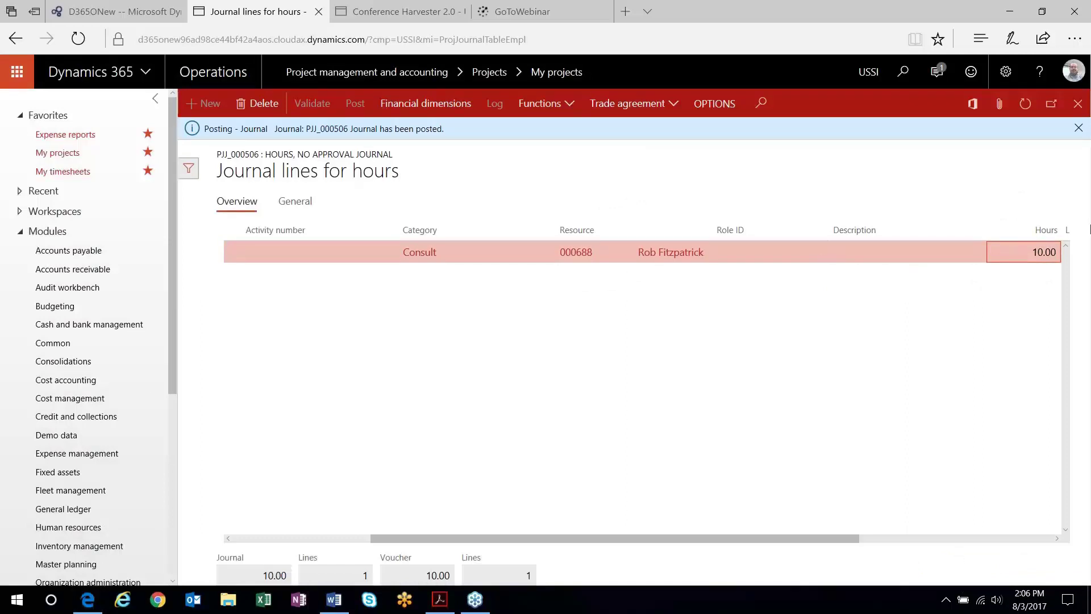
pyautogui.click(1078, 104)
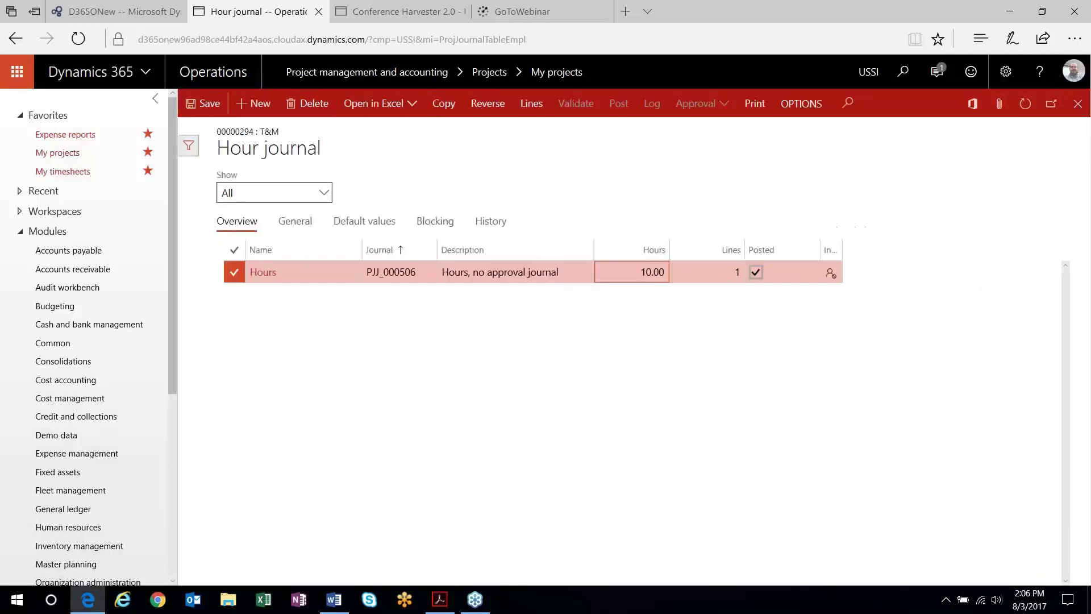
pyautogui.press('Escape')
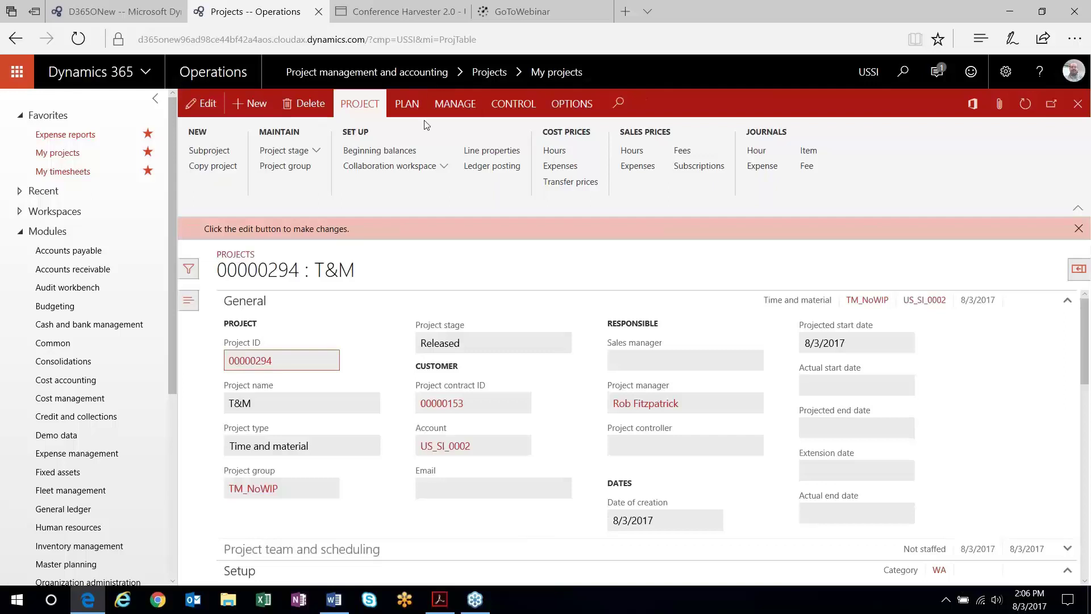
# - Review the hours voucher: 375.00 between Salaries - Wages Expense and Cost of Project - Labor
pyautogui.click(458, 107)
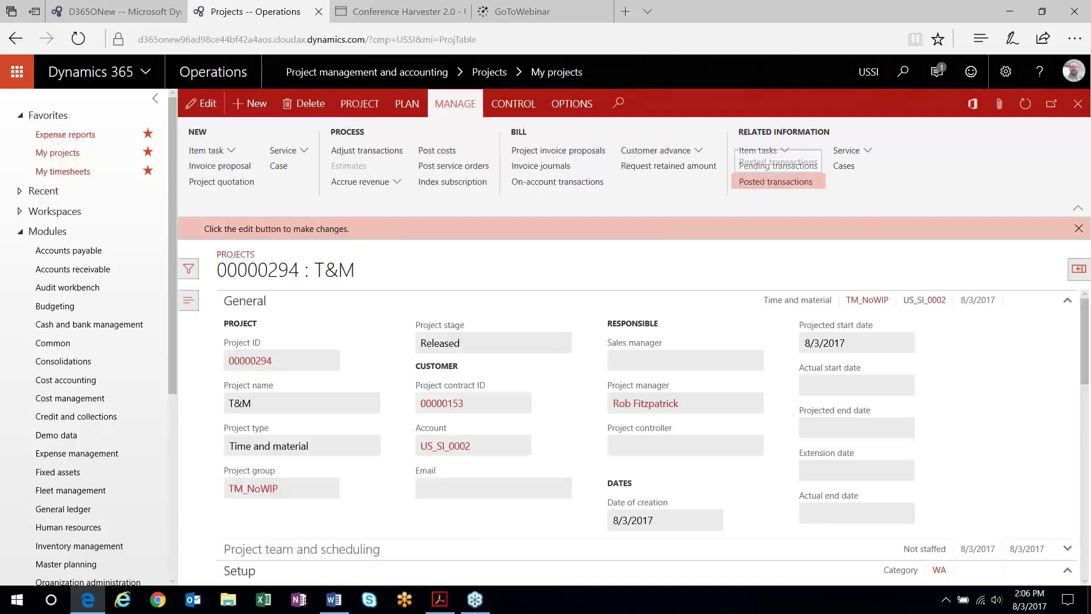
pyautogui.click(775, 181)
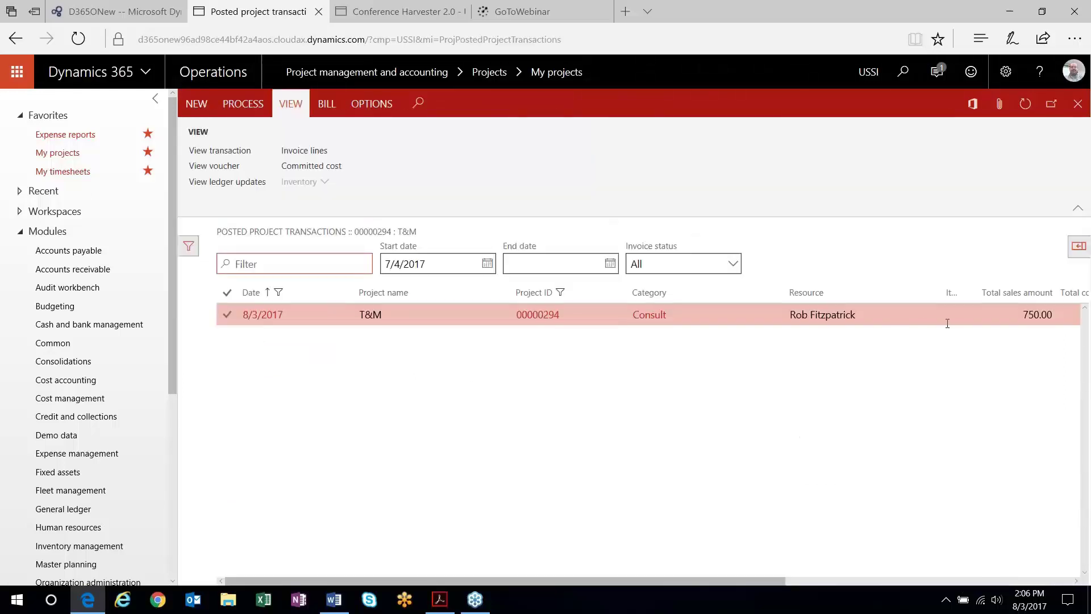
pyautogui.click(214, 165)
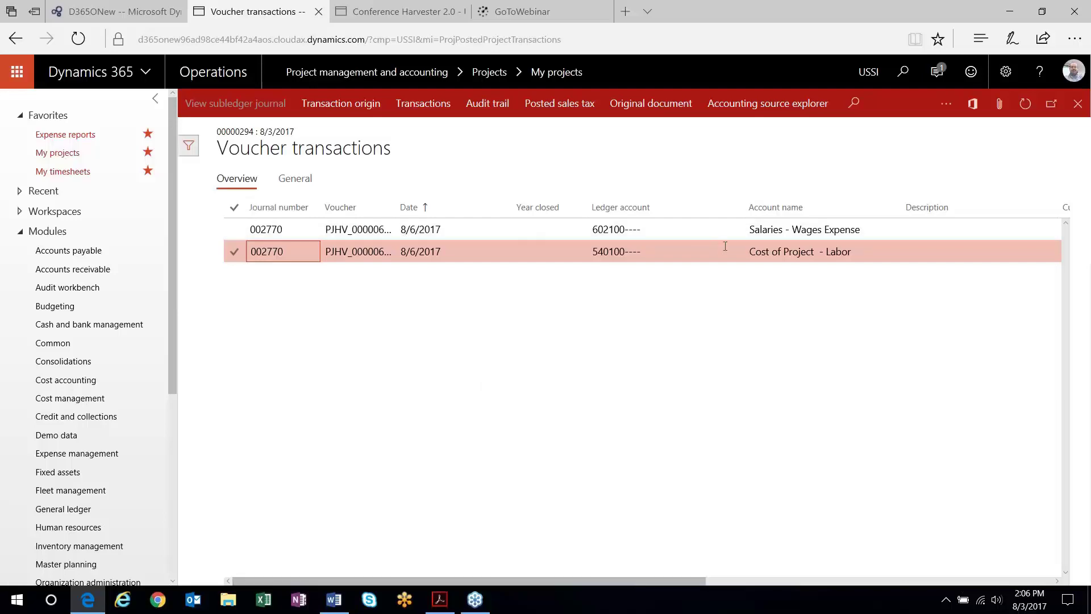
pyautogui.moveTo(706, 582); pyautogui.dragTo(916, 600)
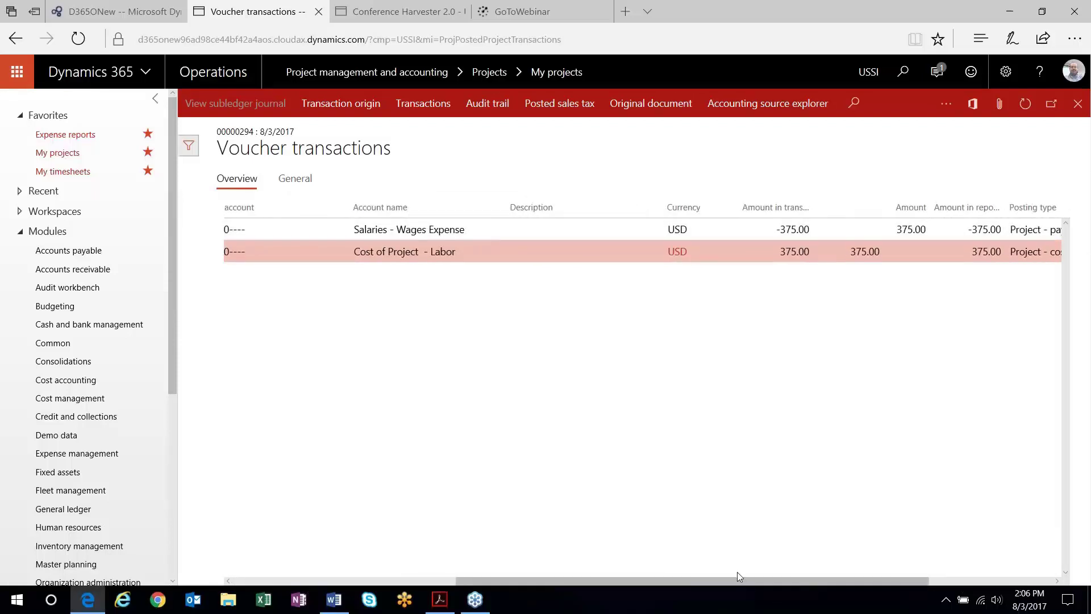
pyautogui.moveTo(755, 581); pyautogui.dragTo(527, 589)
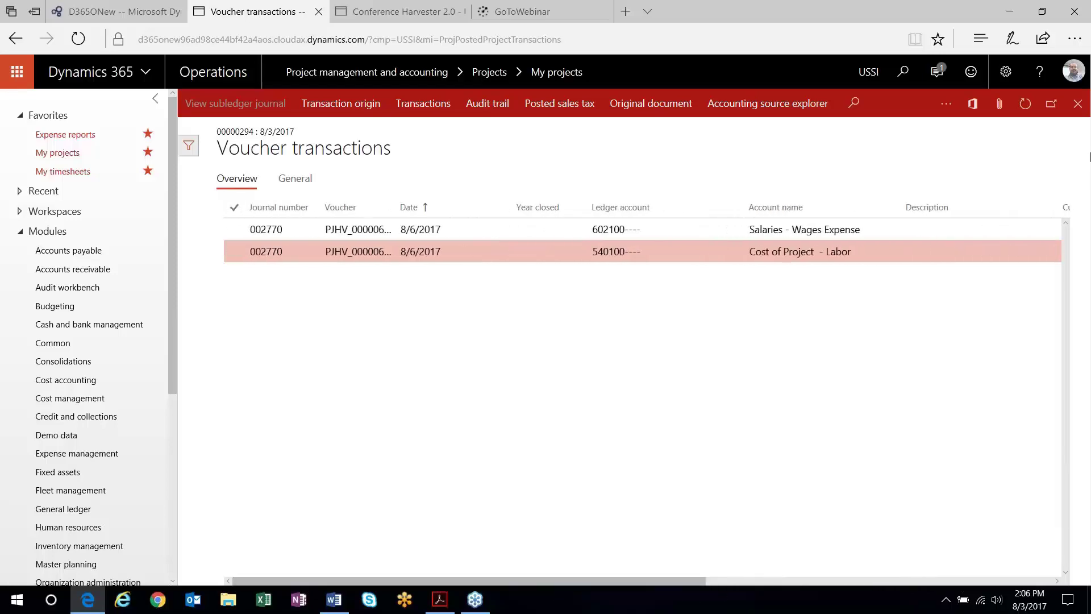
pyautogui.click(1077, 103)
pyautogui.click(1077, 104)
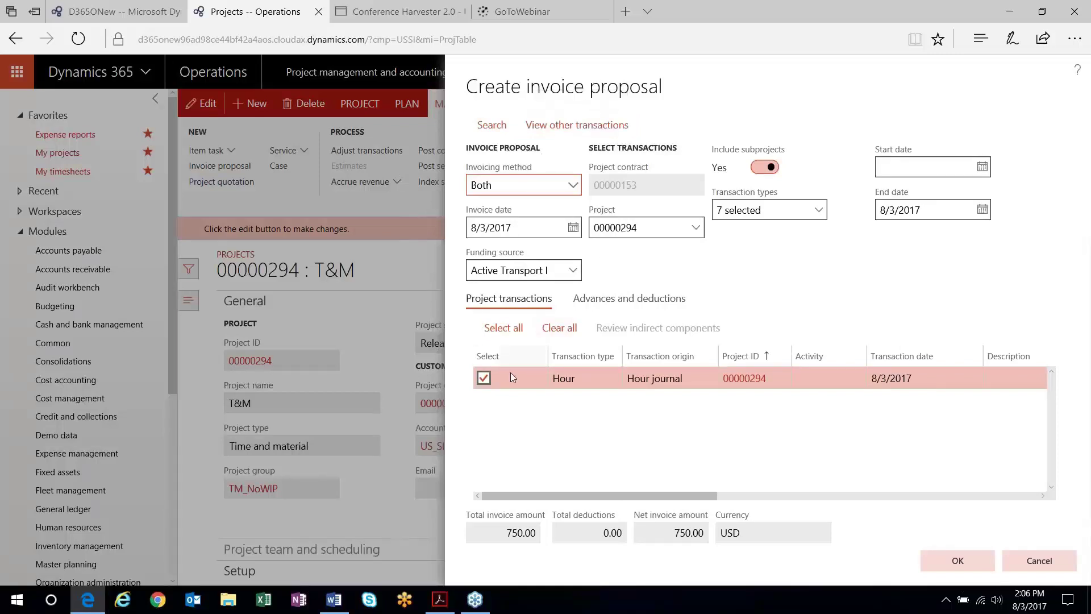
# - Create invoice proposal PJIP_00000227 for 750.00 and post it without printing
pyautogui.moveTo(730, 496); pyautogui.dragTo(977, 518)
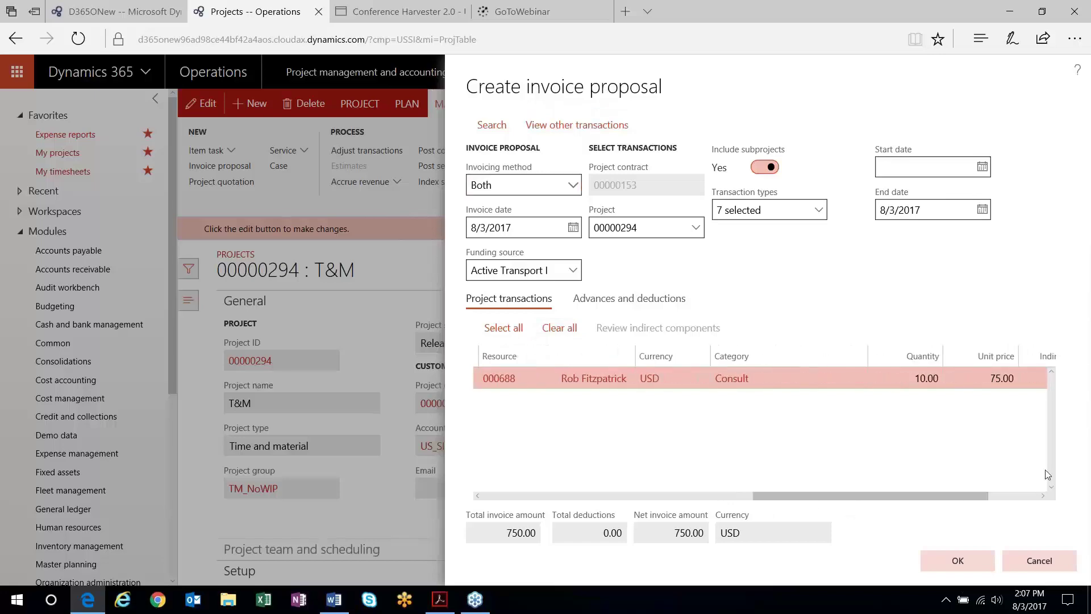
pyautogui.click(955, 562)
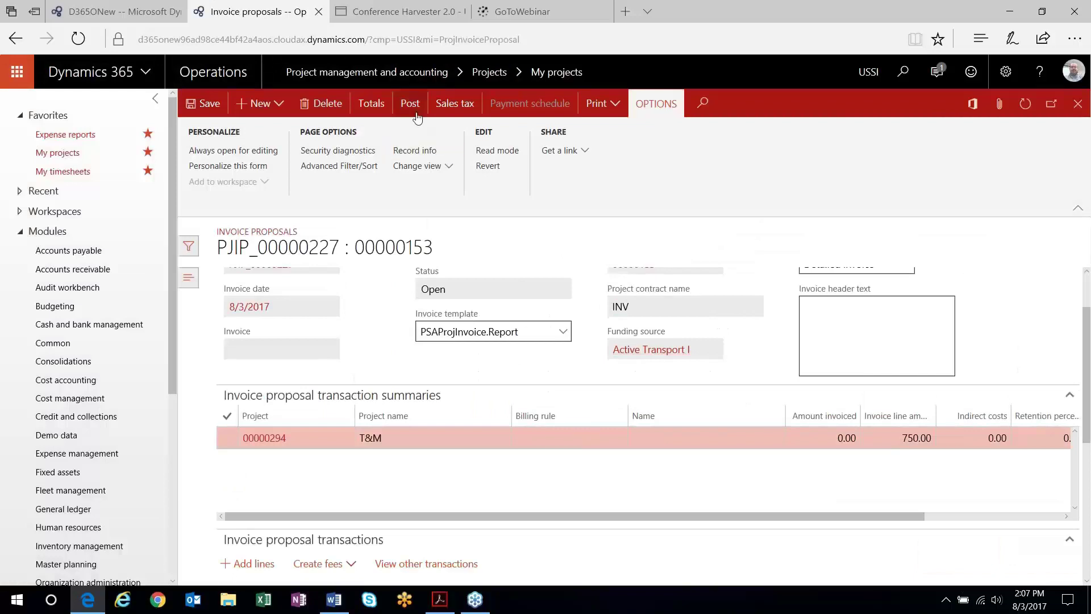
pyautogui.click(416, 113)
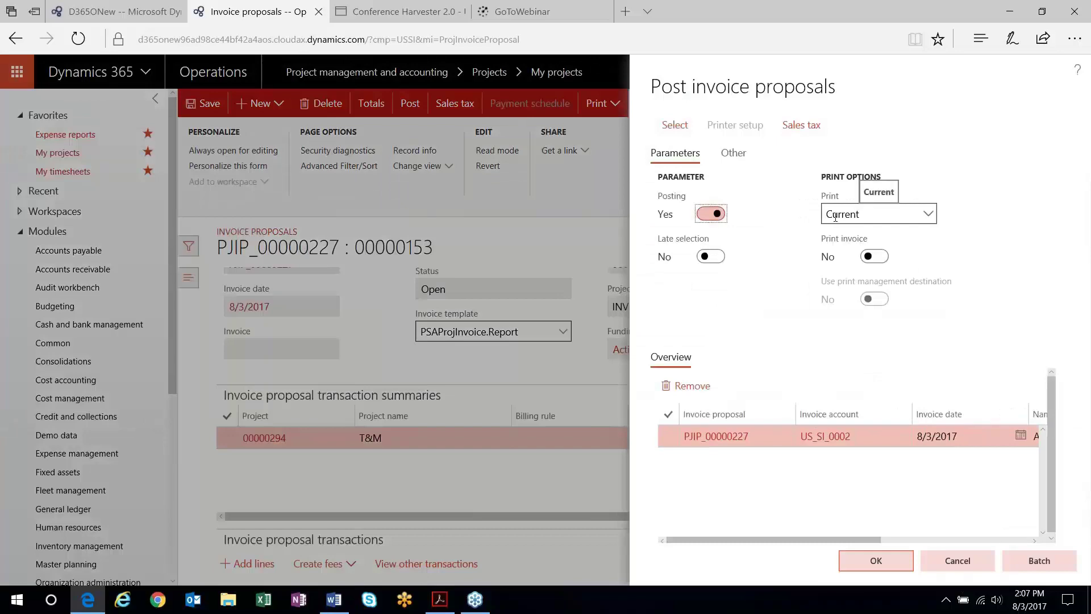
pyautogui.click(876, 561)
pyautogui.click(622, 367)
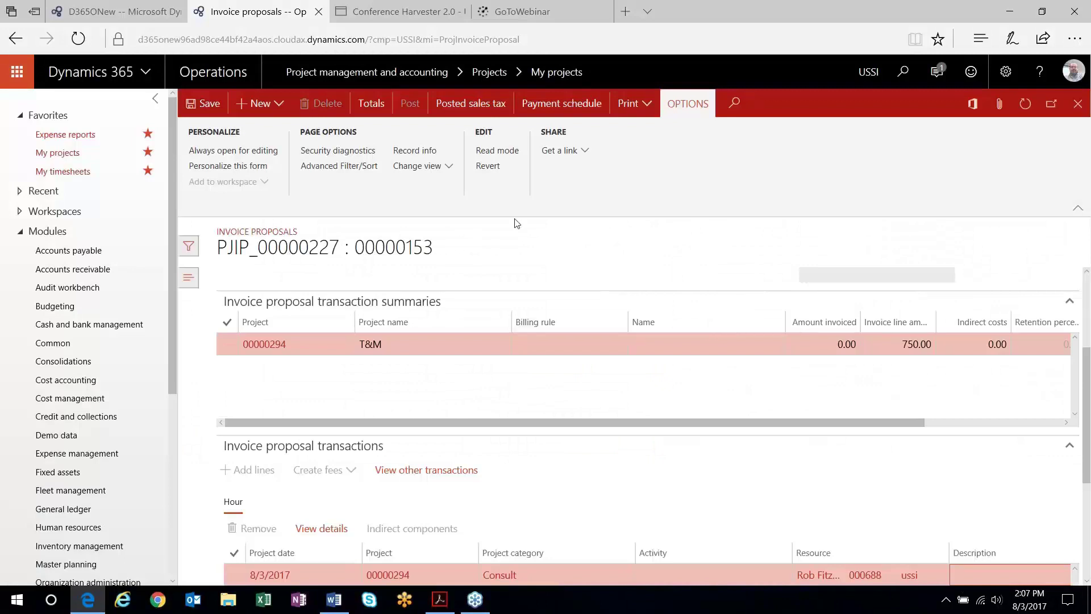
# - Check invoice 00000199's voucher: 750.00 to Accounts Receivable - Domestic and Revenue - Labor
pyautogui.click(1079, 108)
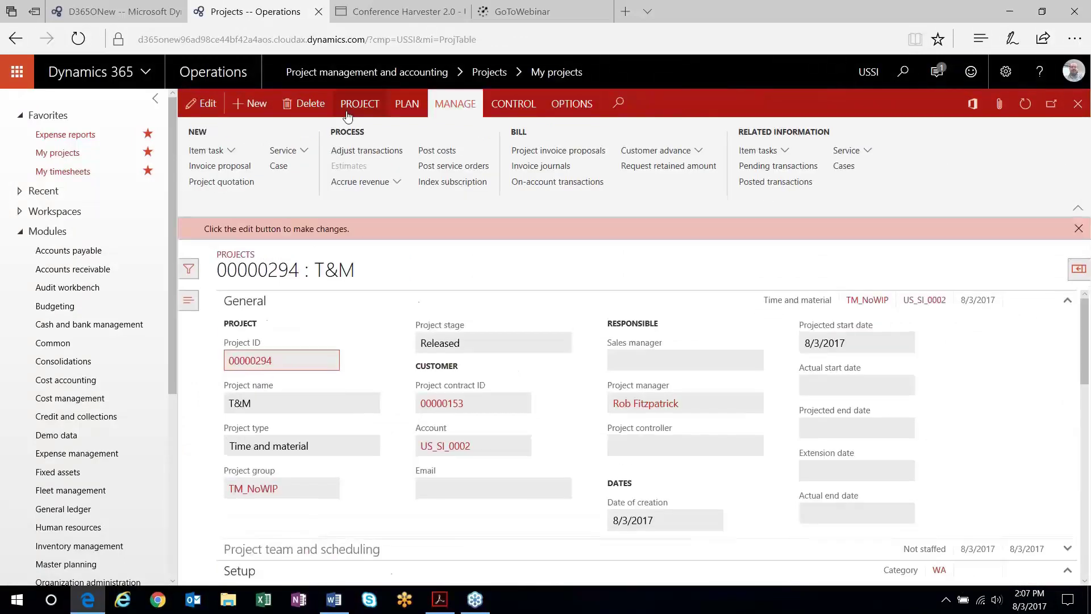
pyautogui.click(542, 166)
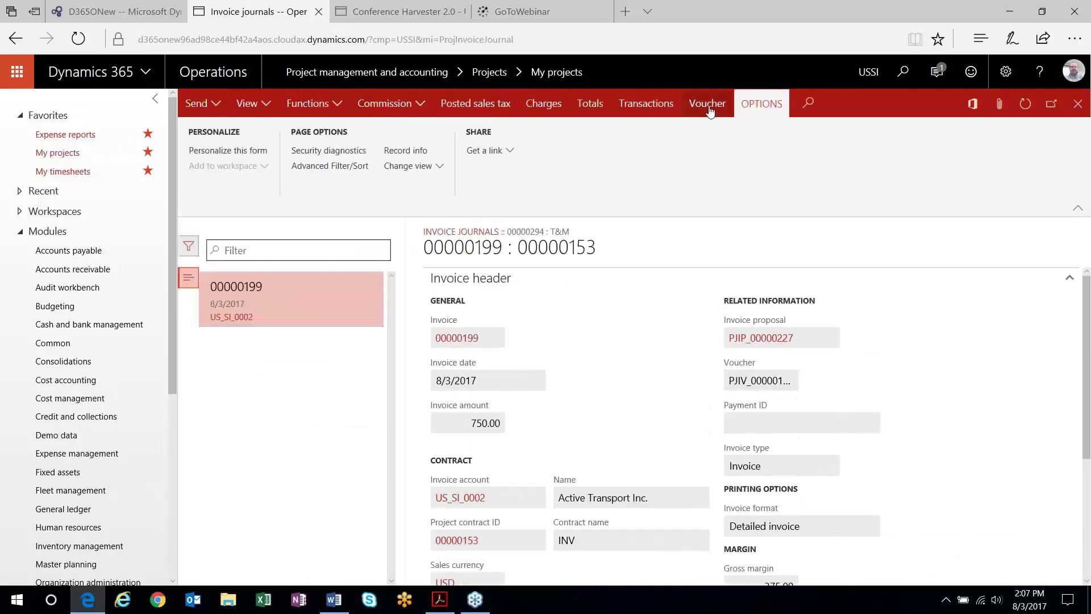
pyautogui.click(710, 110)
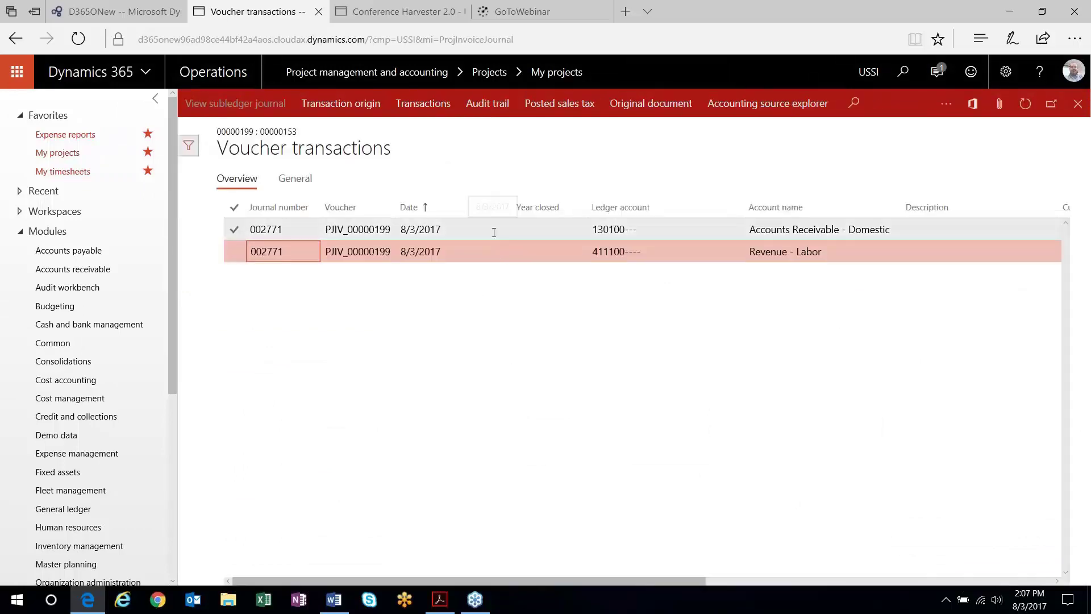
pyautogui.moveTo(605, 578); pyautogui.dragTo(780, 582)
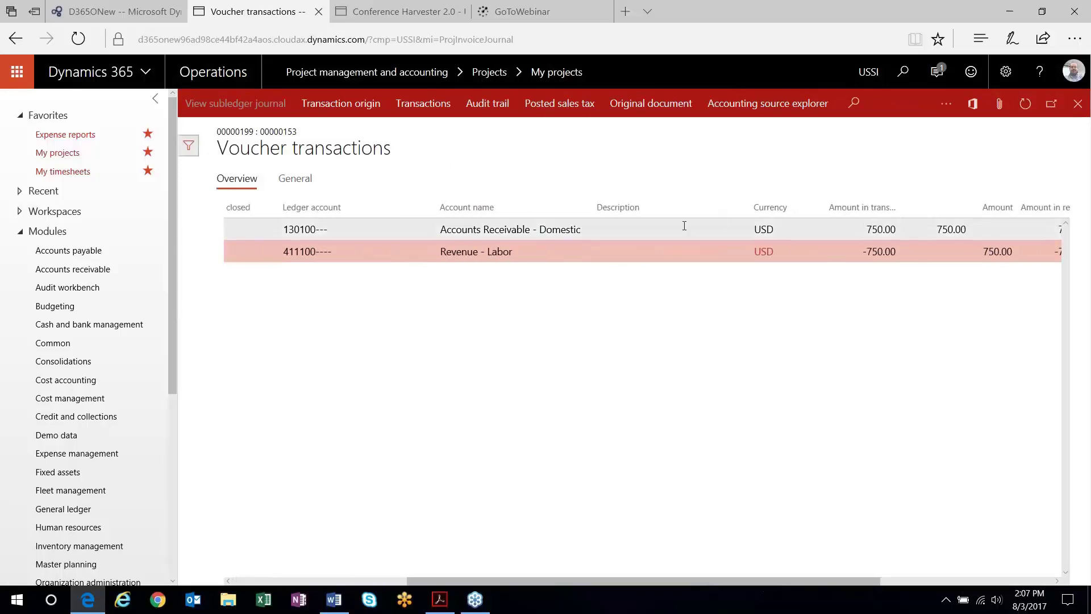
pyautogui.moveTo(846, 585); pyautogui.dragTo(647, 581)
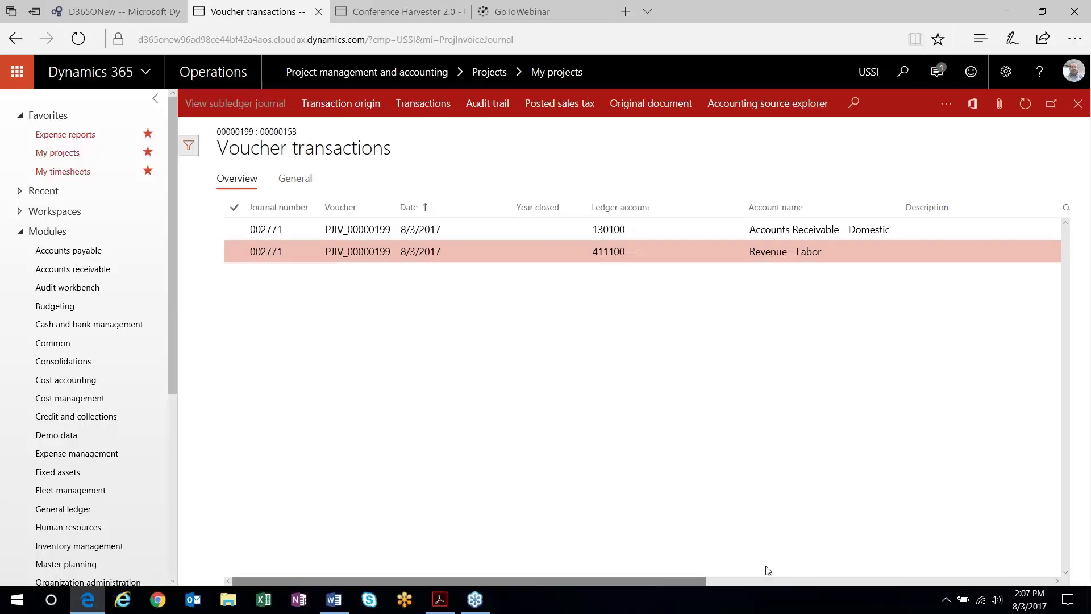
pyautogui.click(1078, 103)
pyautogui.click(1078, 104)
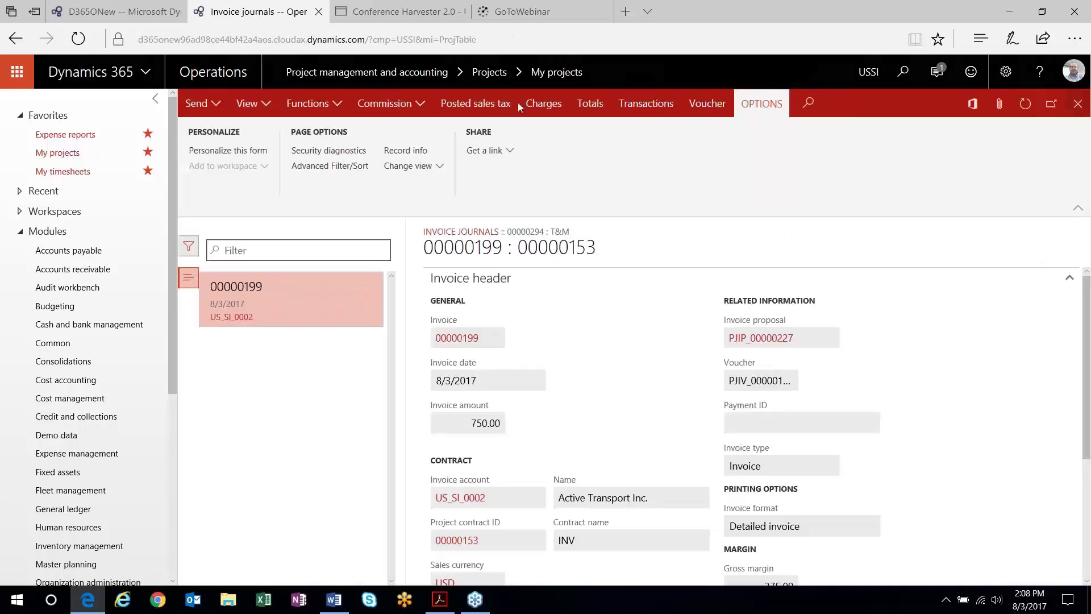
# - Start a new project named T&M WIP in project group TM_WIP
pyautogui.click(74, 153)
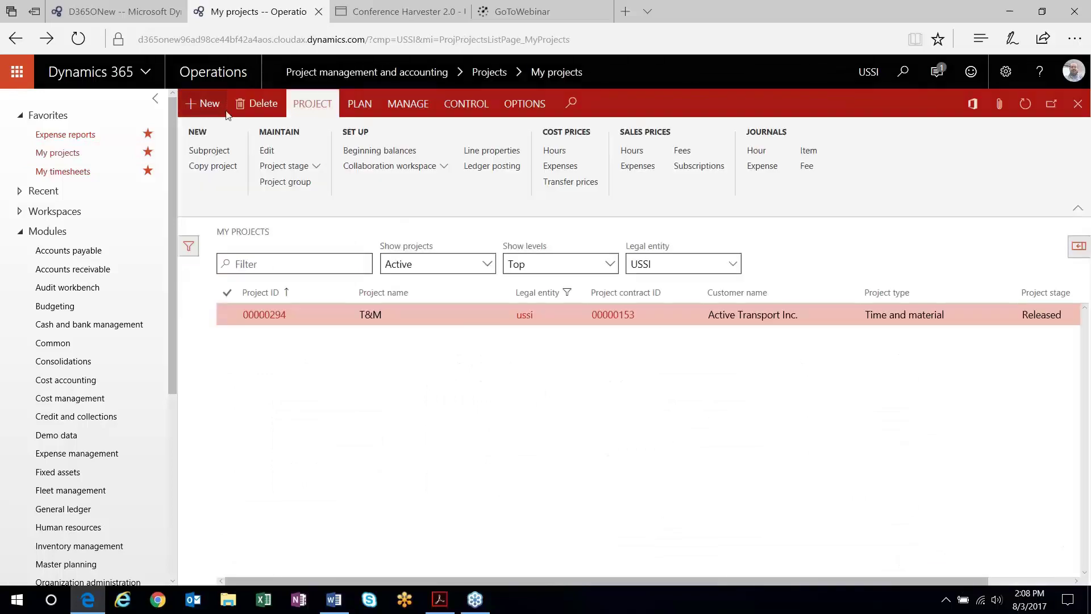
pyautogui.click(206, 104)
pyautogui.click(904, 226)
pyautogui.write('T&M WIP')
pyautogui.click(942, 267)
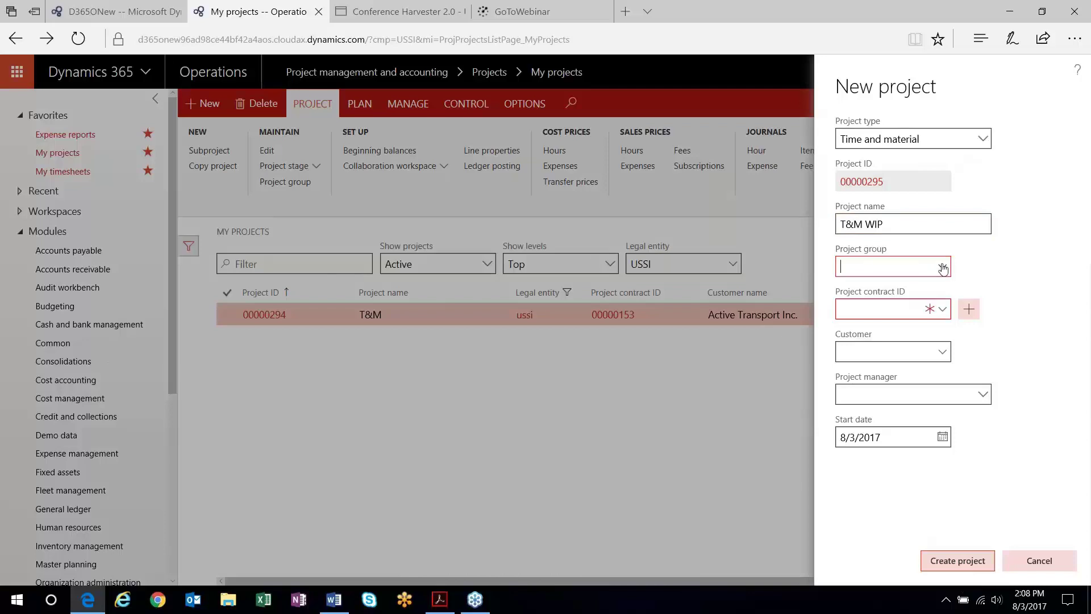
pyautogui.click(724, 332)
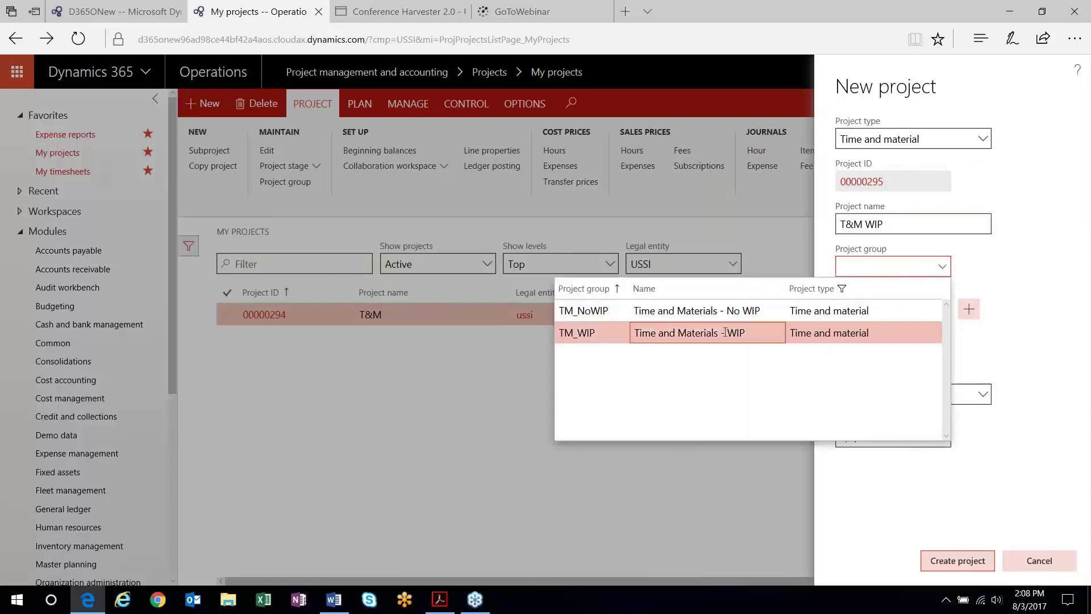
pyautogui.click(724, 333)
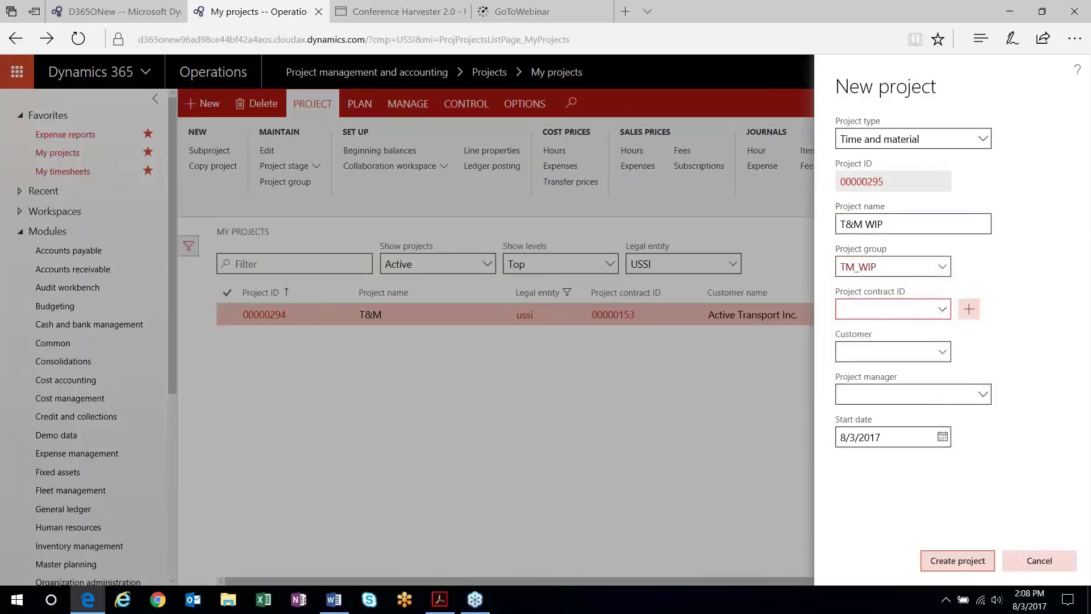
# - Assign contract 00000153 and the project manager, then create project 00000295
pyautogui.hotkey('alt', 'Down')
pyautogui.click(621, 330)
pyautogui.click(560, 380)
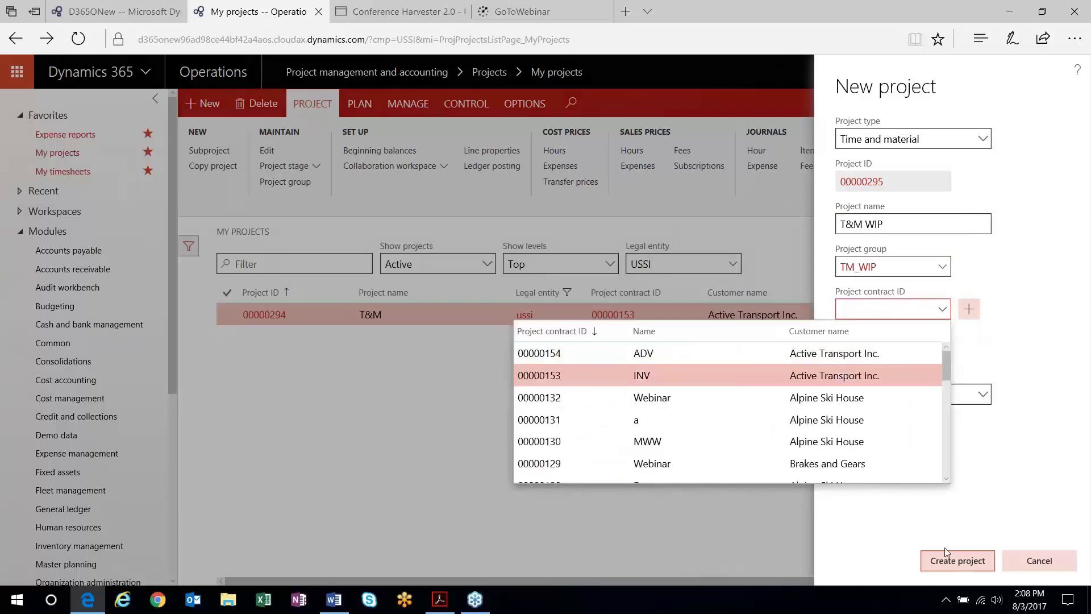
pyautogui.click(916, 375)
pyautogui.click(920, 400)
pyautogui.press('Tab')
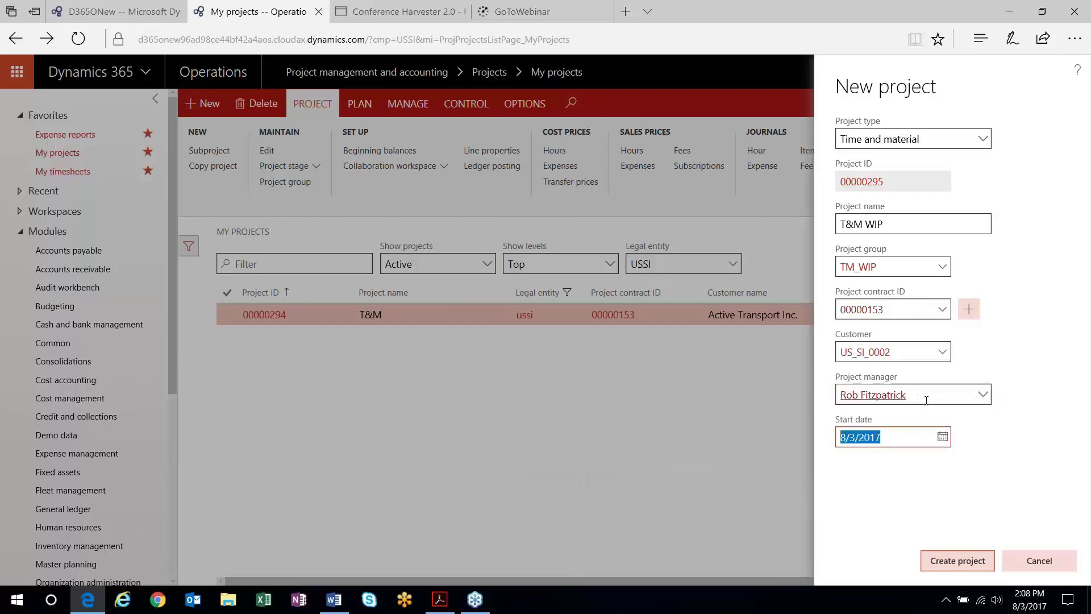
pyautogui.click(968, 568)
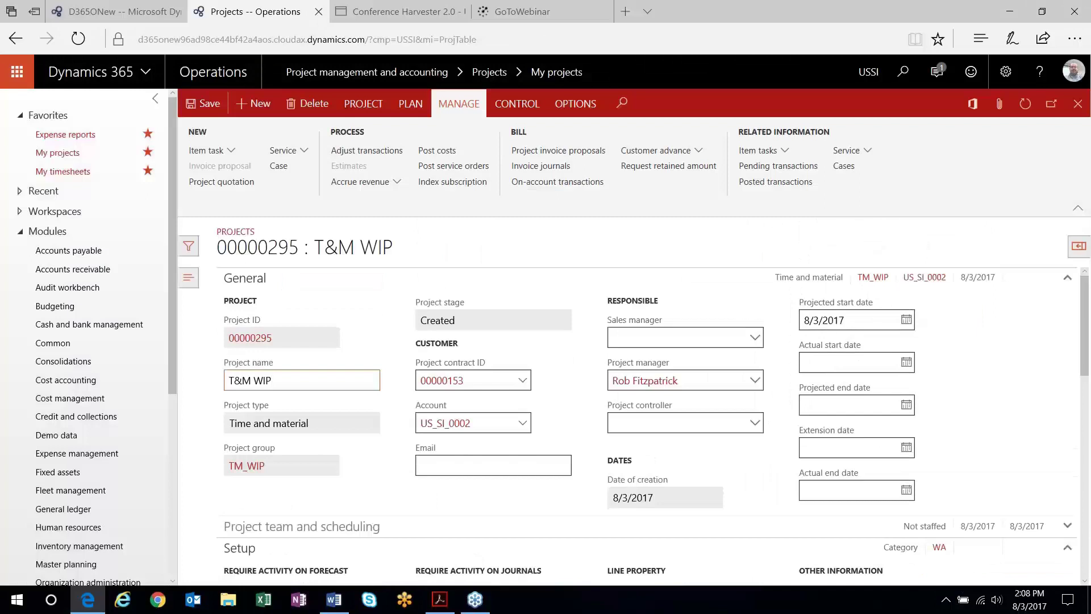
# - Release project 00000295 past the budget warning and open its hour journals
pyautogui.click(363, 103)
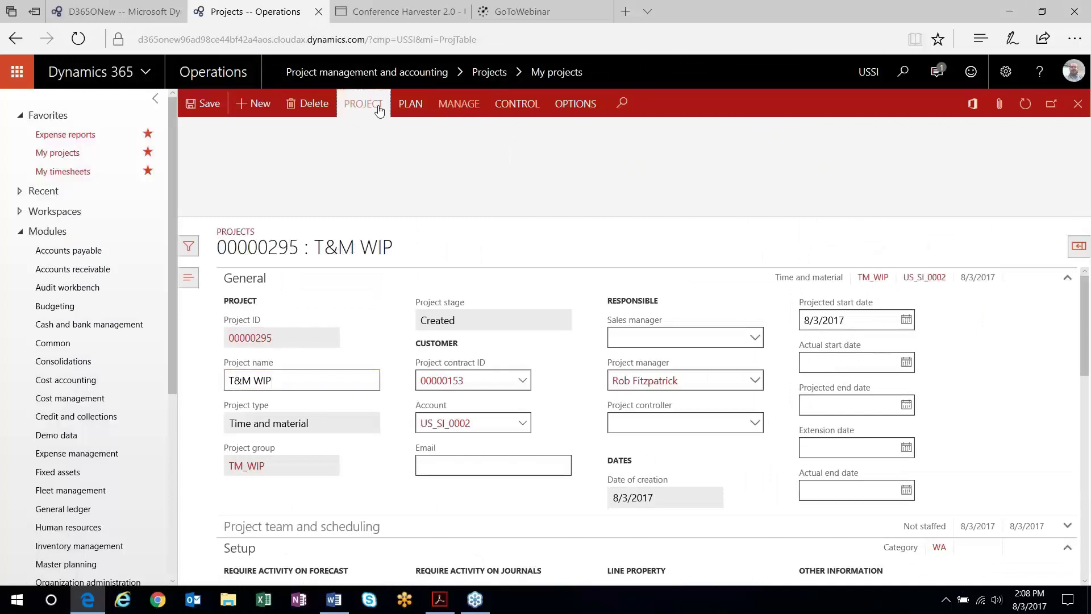
pyautogui.click(312, 151)
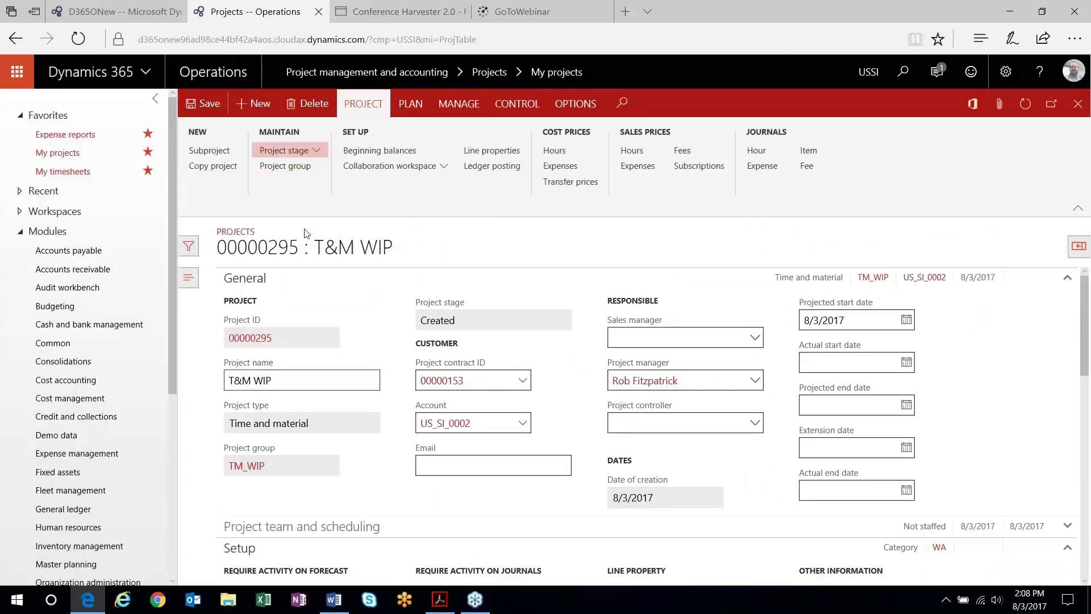
pyautogui.click(278, 240)
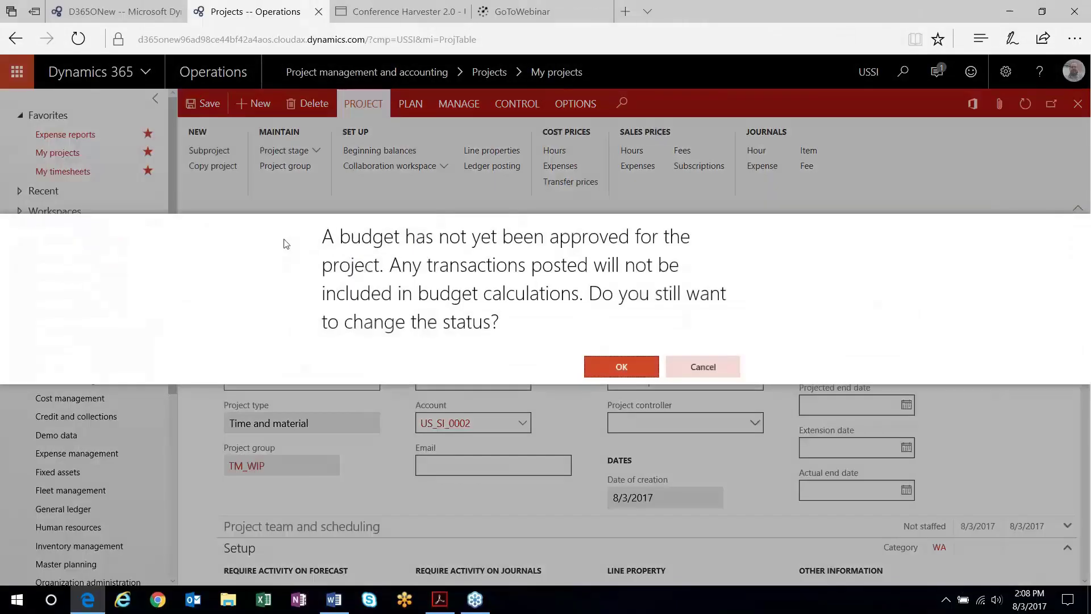
pyautogui.click(597, 364)
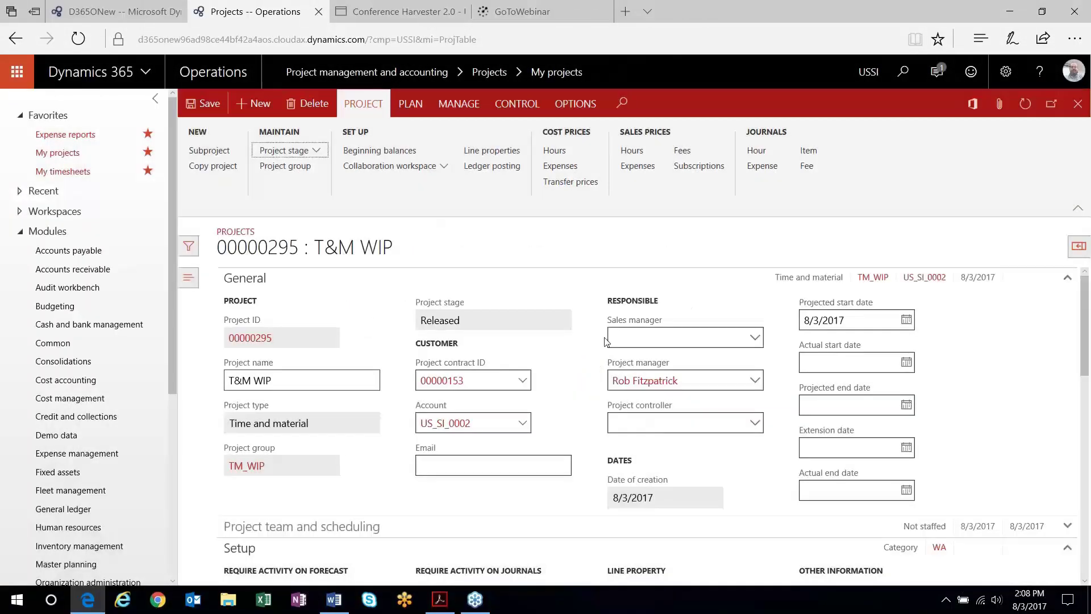
pyautogui.click(764, 152)
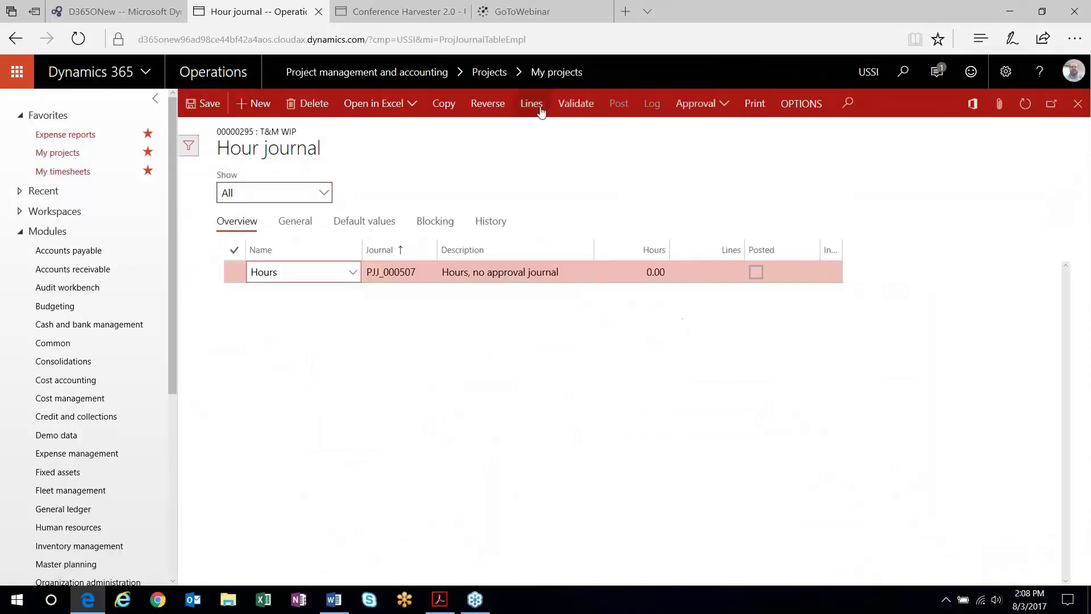
# - Add a 10-hour Consult line to hour journal PJJ_000507
pyautogui.click(531, 103)
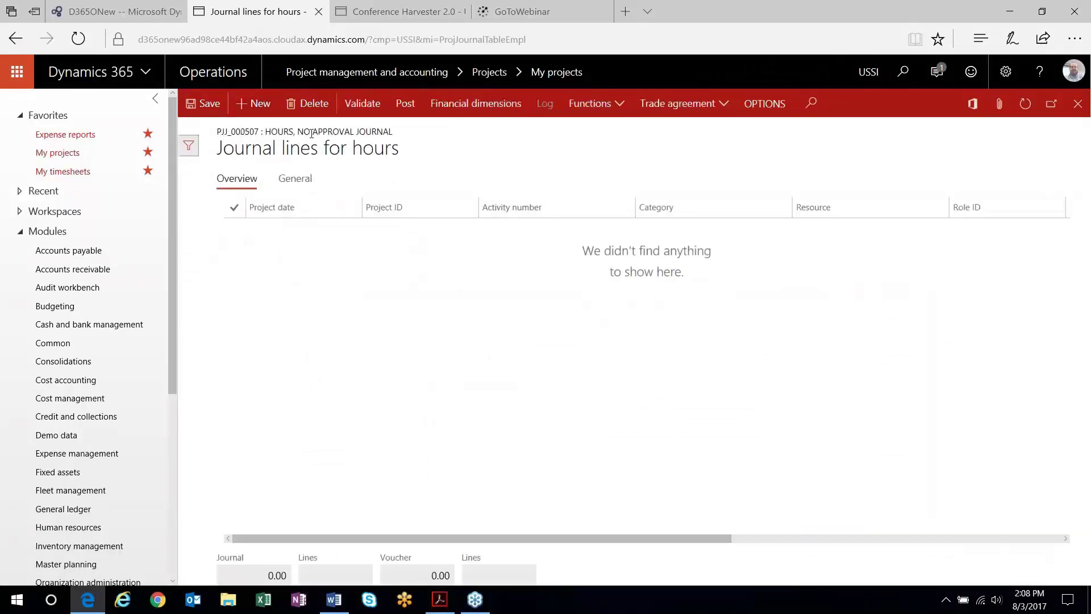
pyautogui.click(257, 104)
pyautogui.moveTo(725, 545); pyautogui.dragTo(877, 545)
pyautogui.click(979, 234)
pyautogui.write('10')
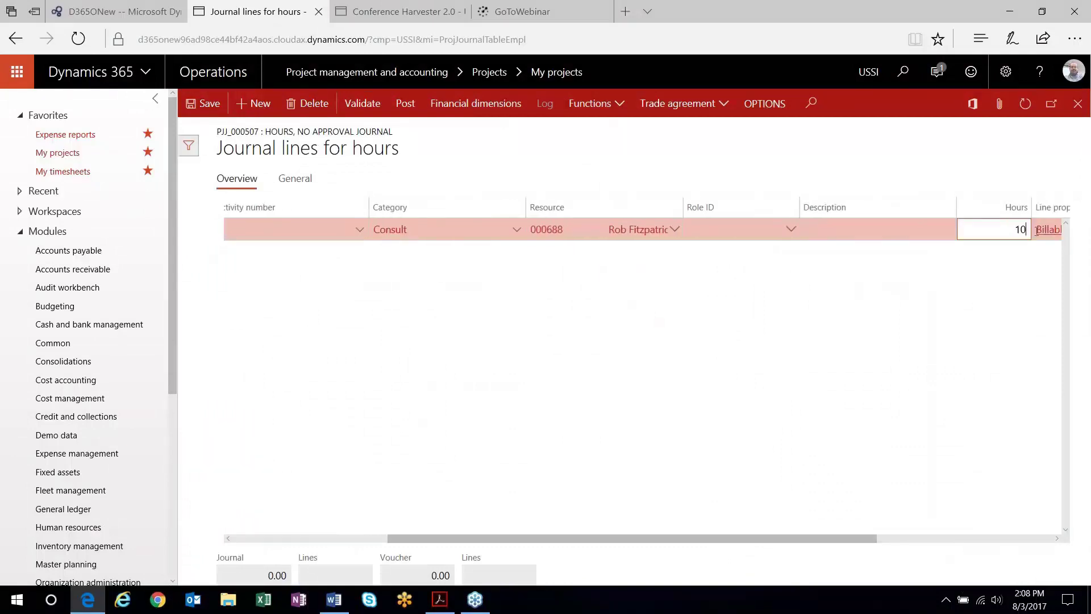
# - Post journal PJJ_000507 and return to project 00000295
pyautogui.click(410, 111)
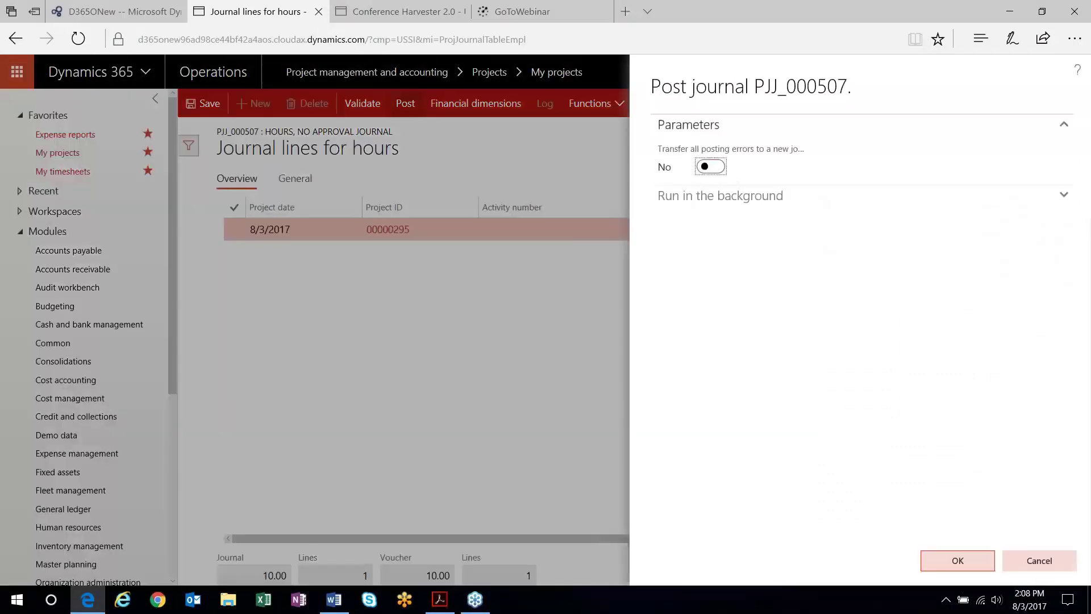
pyautogui.click(957, 561)
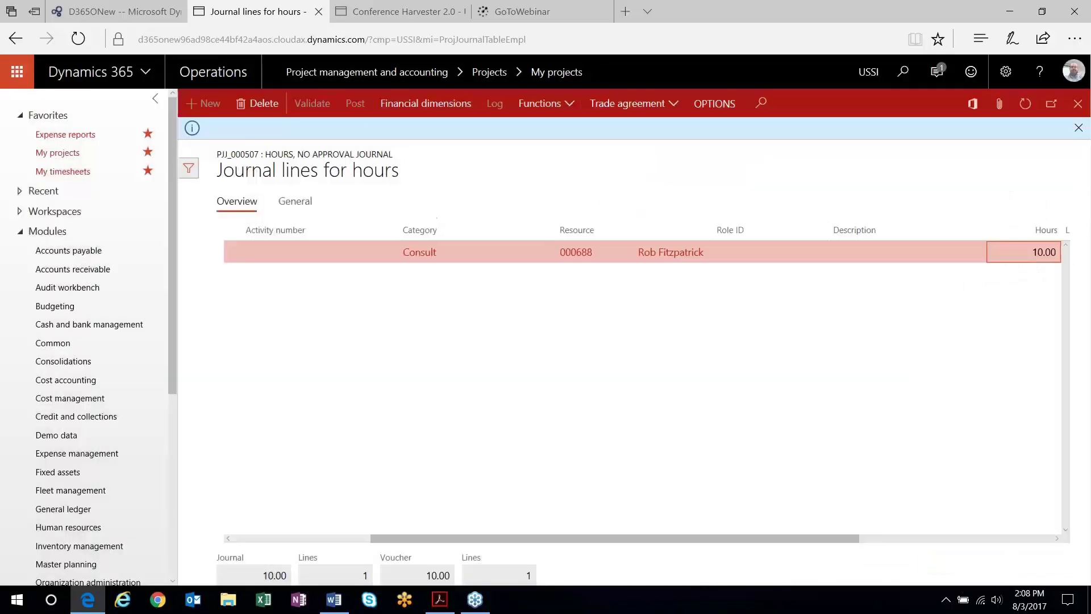
pyautogui.click(1078, 104)
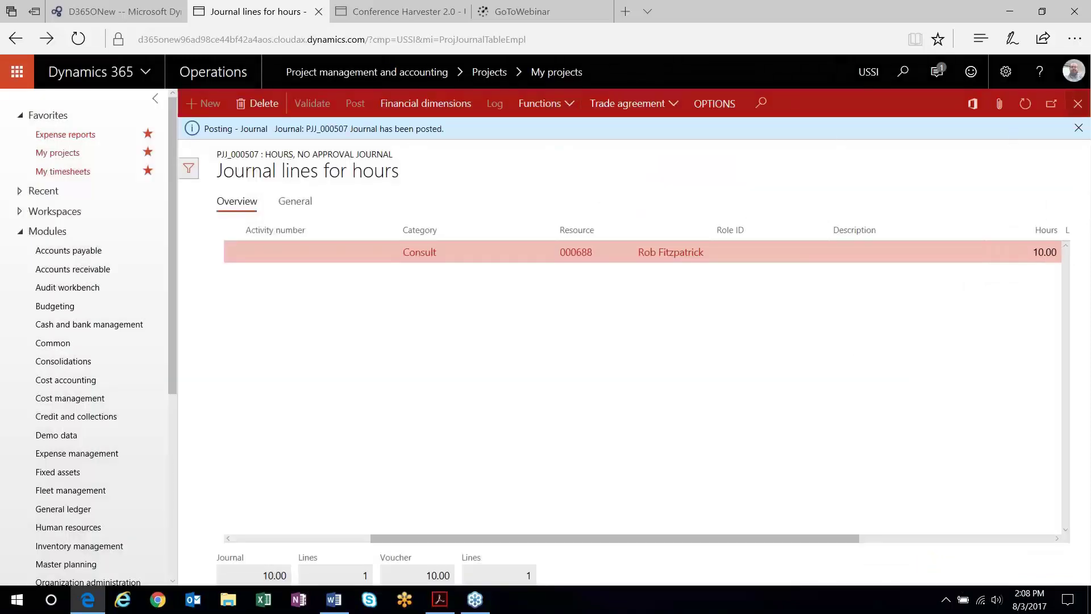
pyautogui.press('Escape')
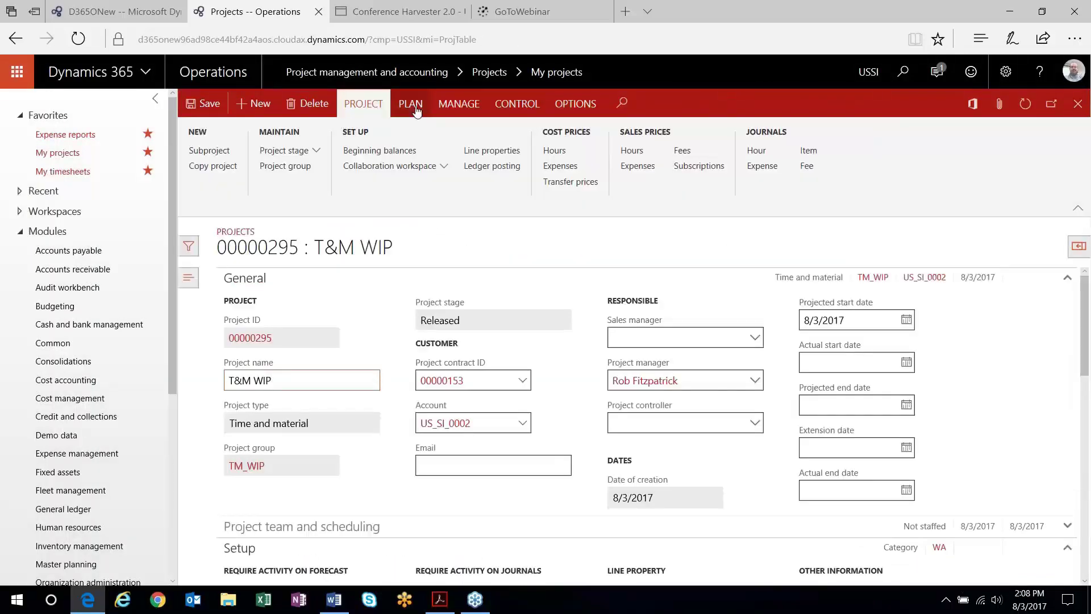
# - Check the hours voucher: 750.00 WIP - Labor against Accrued Revenue, 375.00 wages to Cost of Project
pyautogui.click(470, 108)
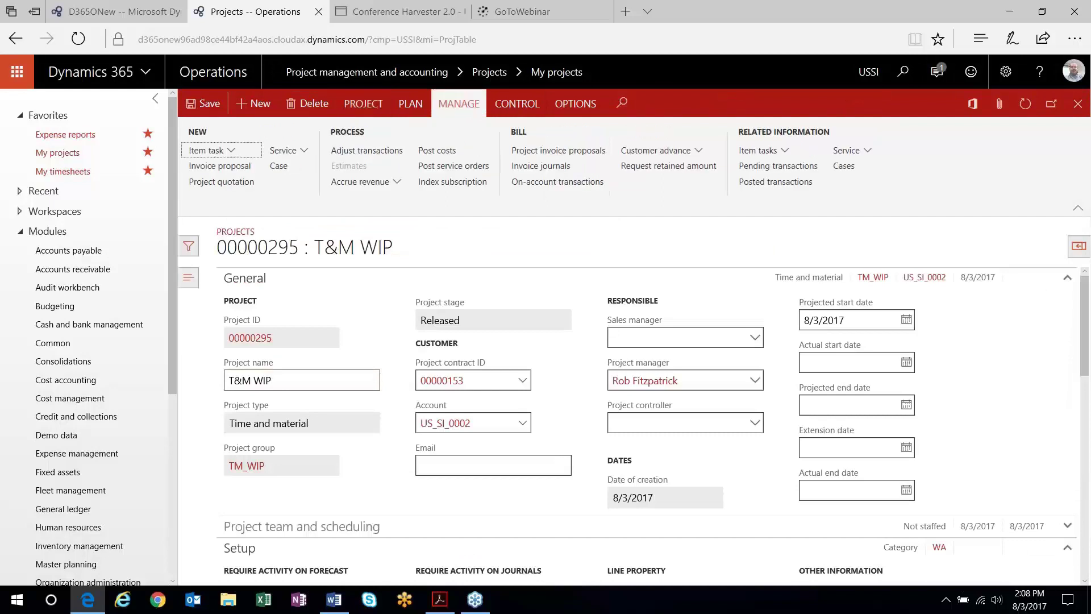
pyautogui.click(775, 181)
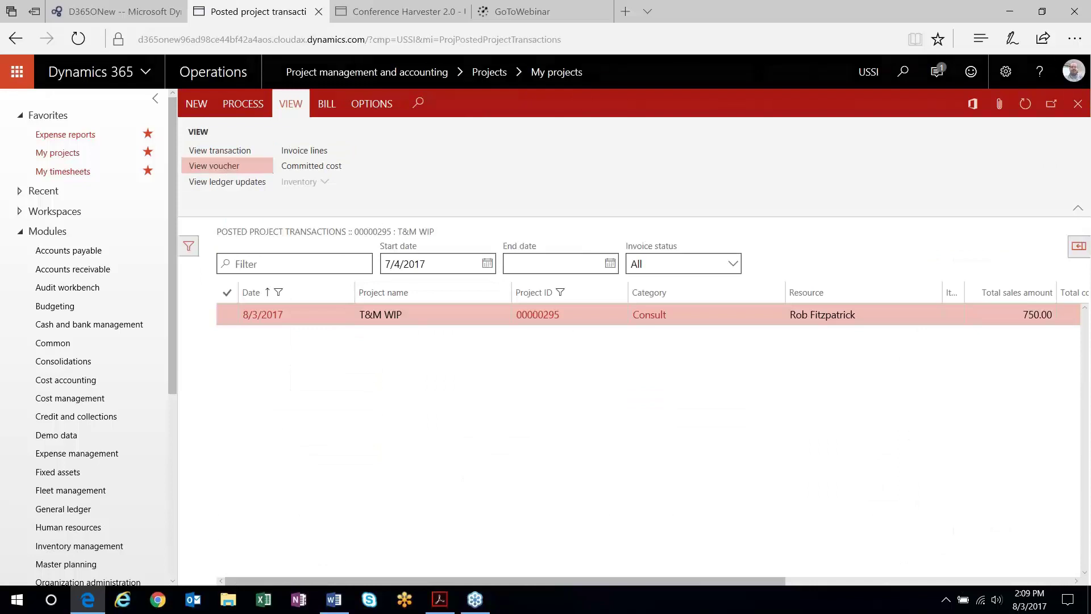
pyautogui.click(200, 169)
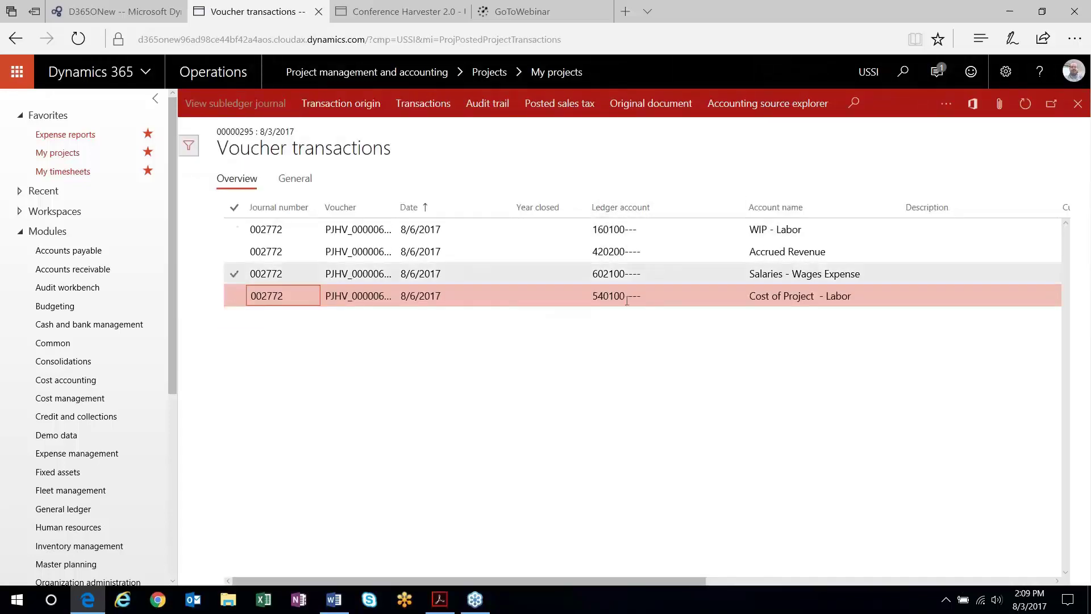
pyautogui.moveTo(541, 588); pyautogui.dragTo(656, 595)
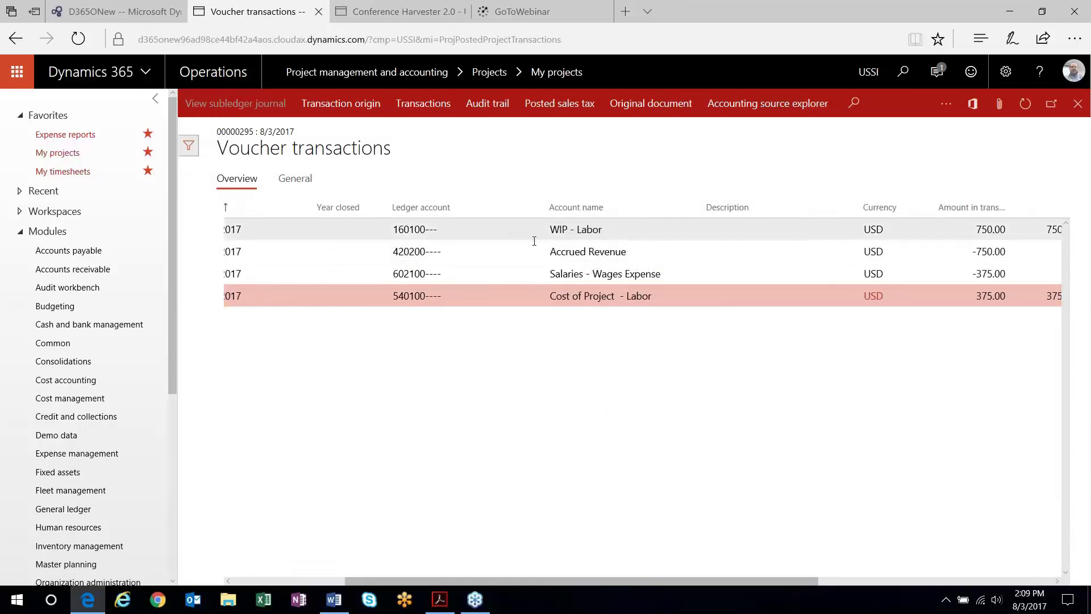
pyautogui.moveTo(534, 241)
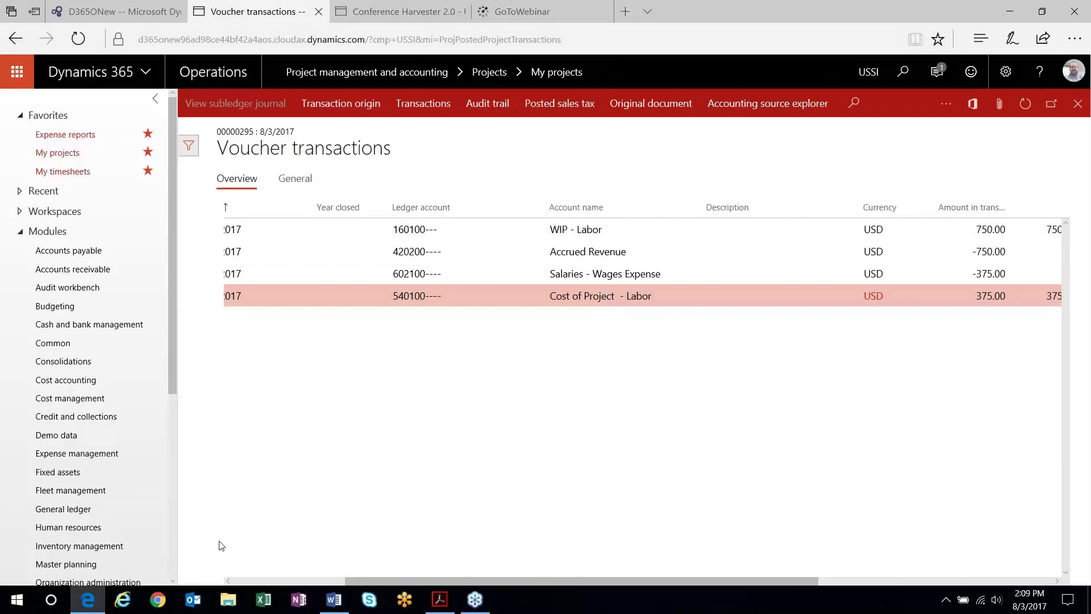
pyautogui.hscroll(-3, 541, 262)
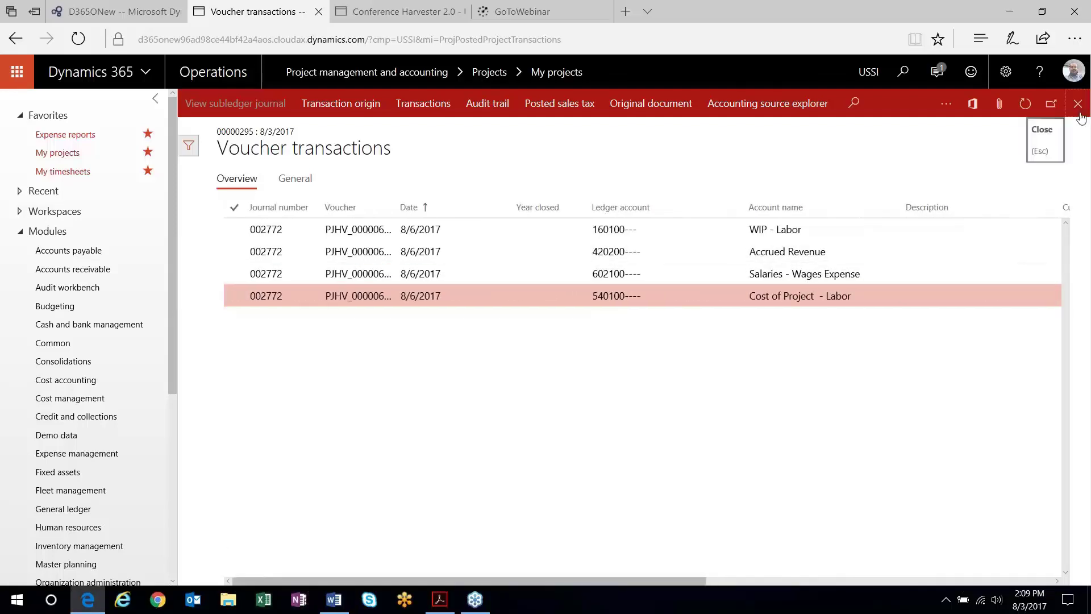
pyautogui.click(1077, 103)
# - Create invoice proposal PJIP_00000228 for the 750.00 hours and post it without printing
pyautogui.click(1078, 103)
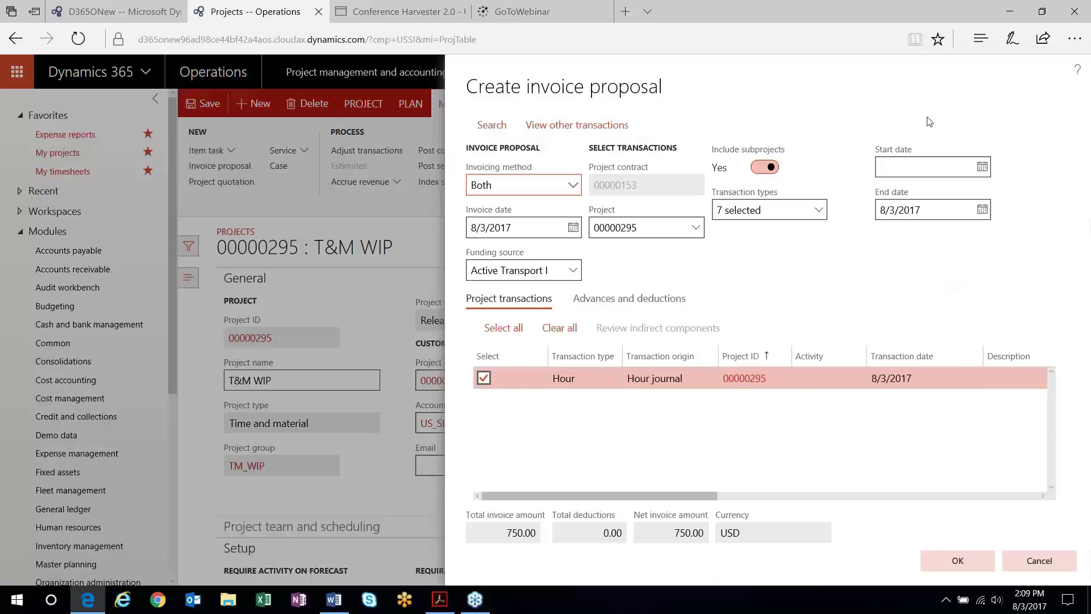
pyautogui.click(957, 563)
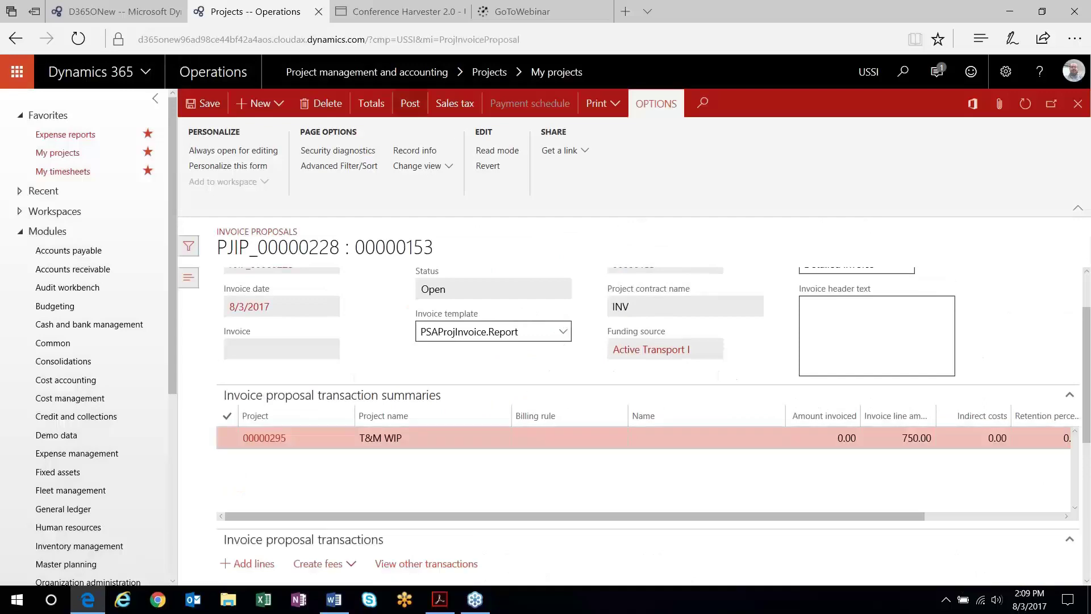
pyautogui.click(410, 103)
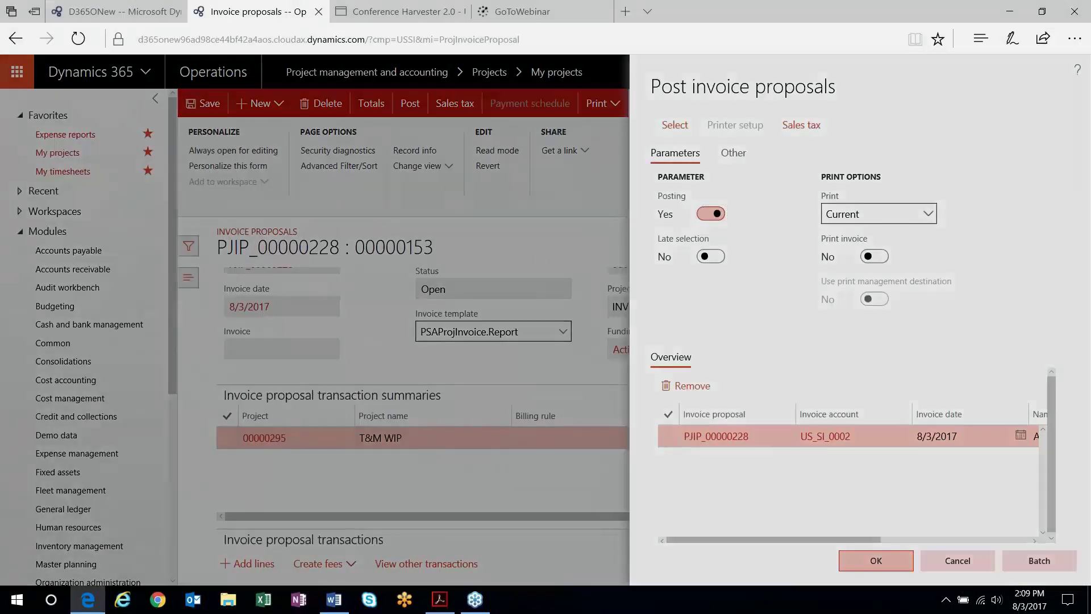
pyautogui.click(876, 560)
pyautogui.click(622, 367)
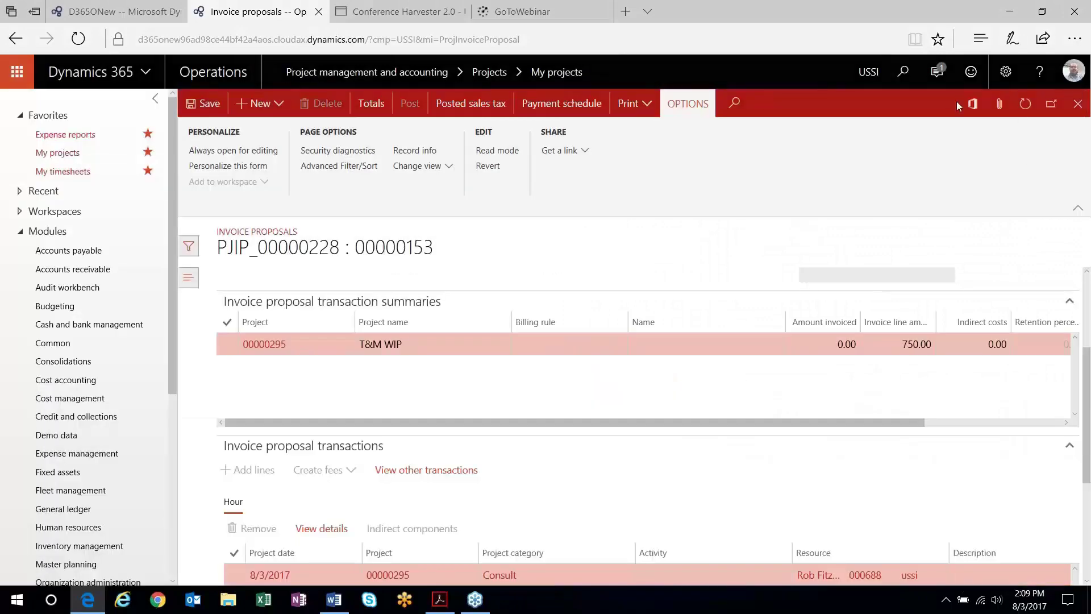
pyautogui.press('Escape')
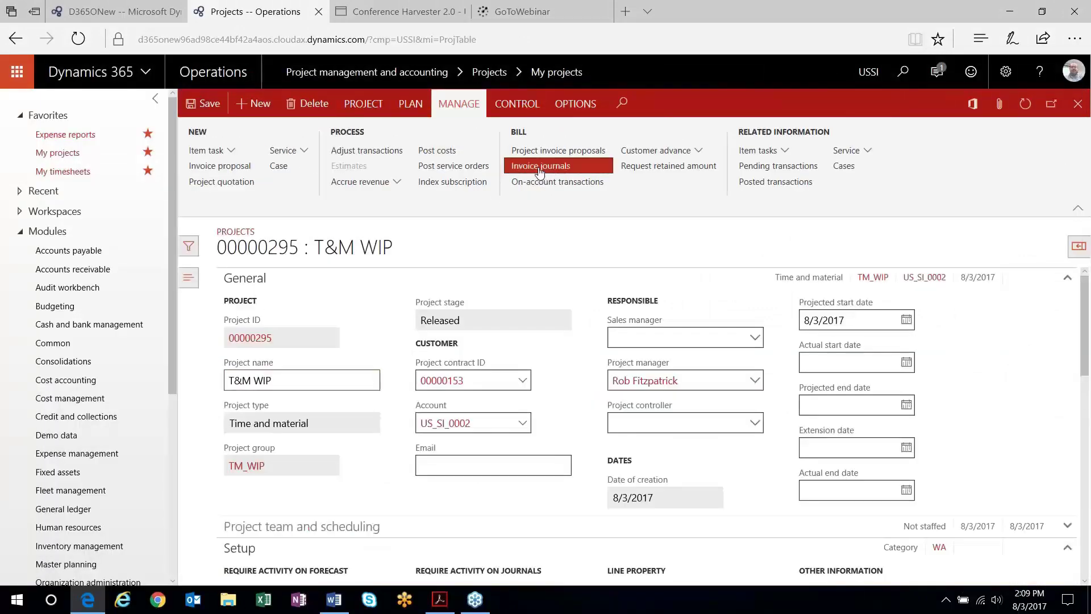
pyautogui.click(540, 168)
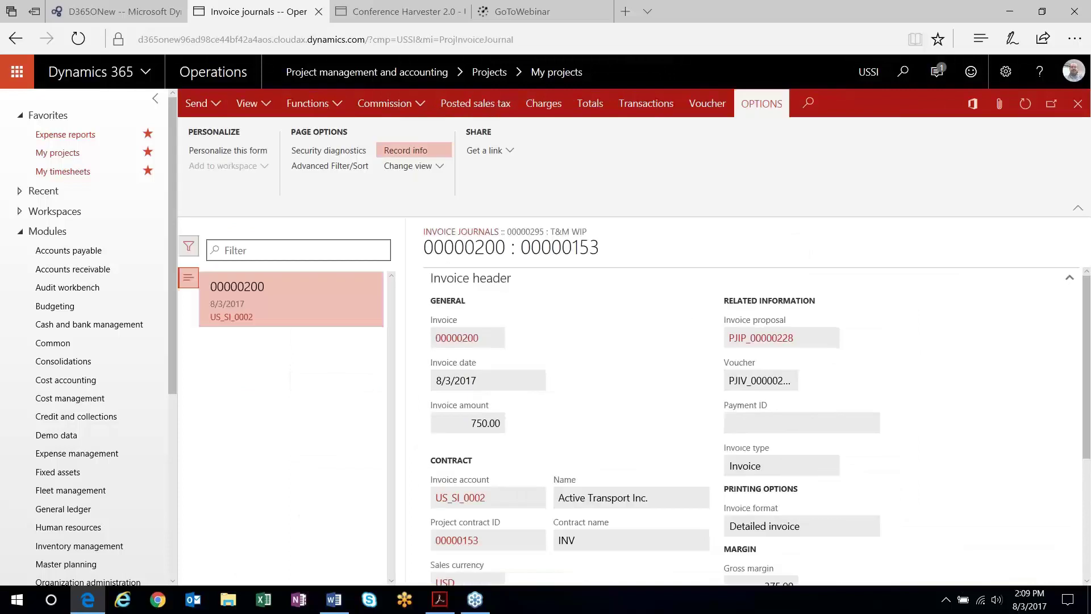
pyautogui.click(698, 111)
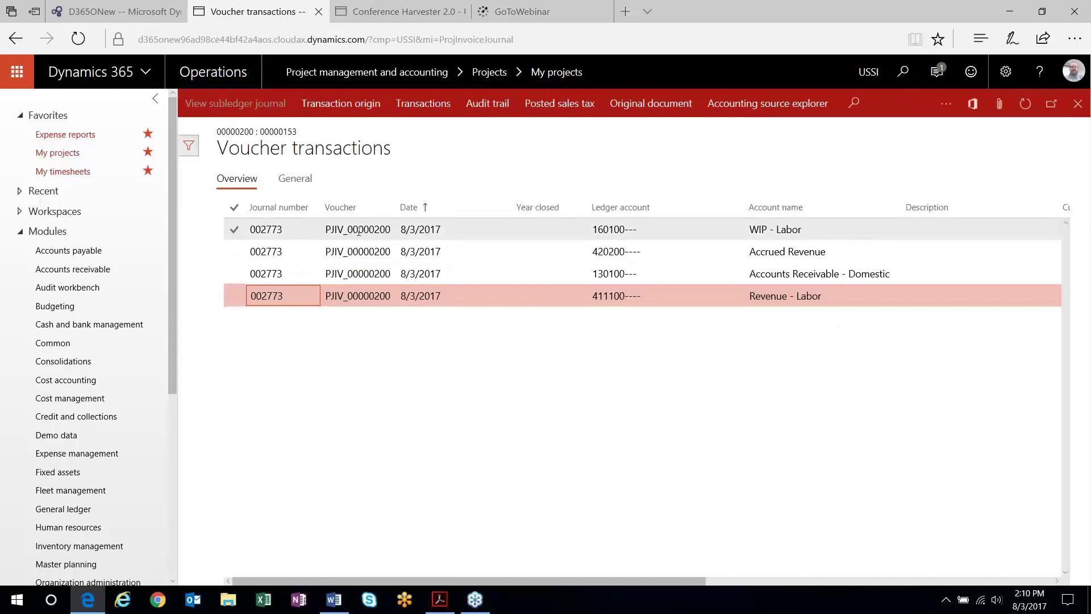
pyautogui.click(234, 229)
pyautogui.click(234, 251)
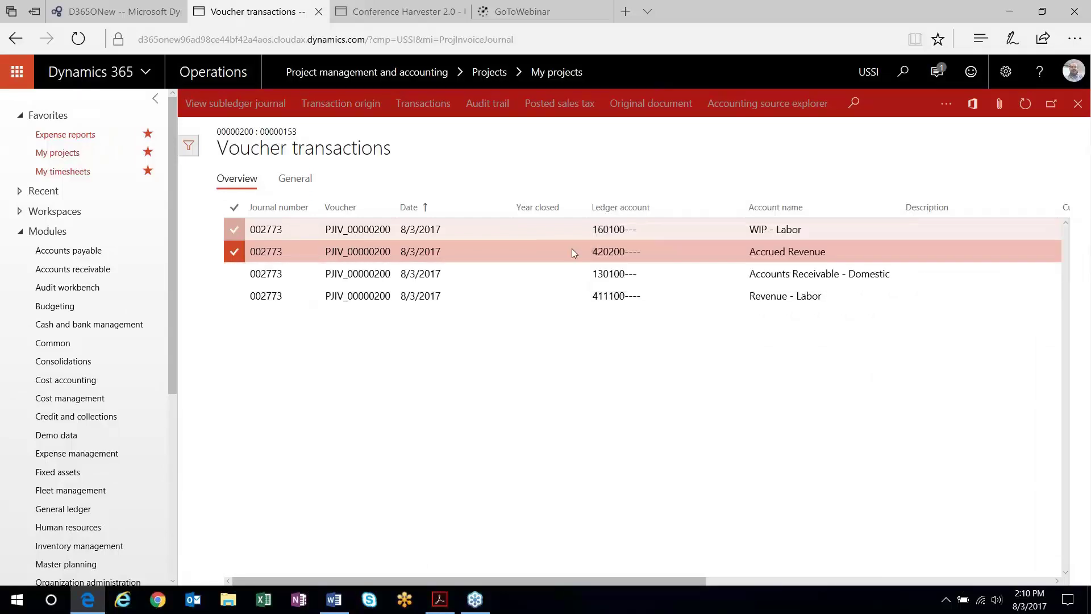
pyautogui.moveTo(604, 248)
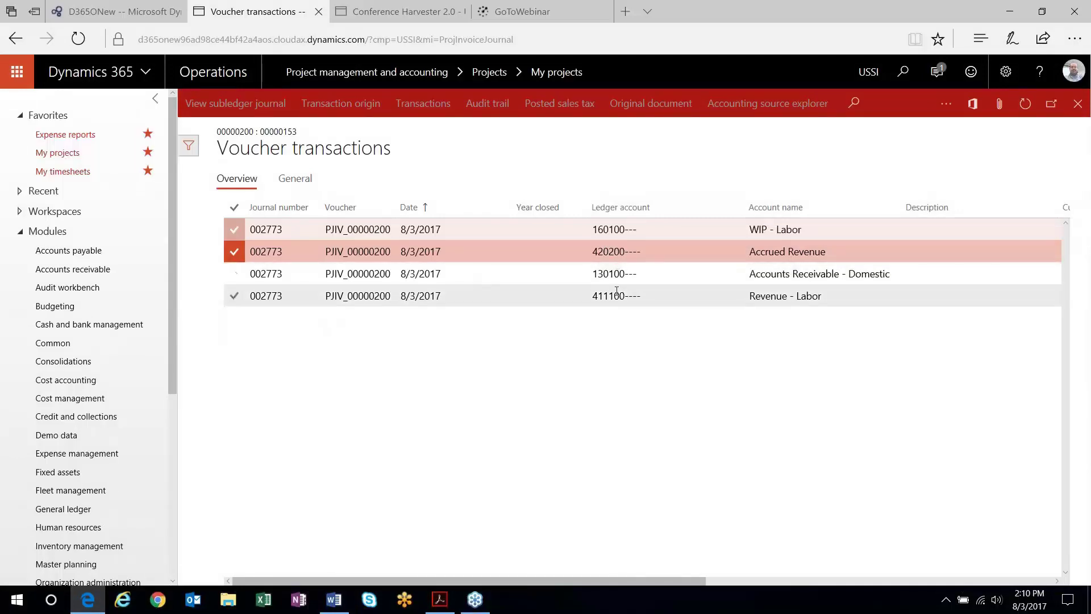
pyautogui.moveTo(617, 291)
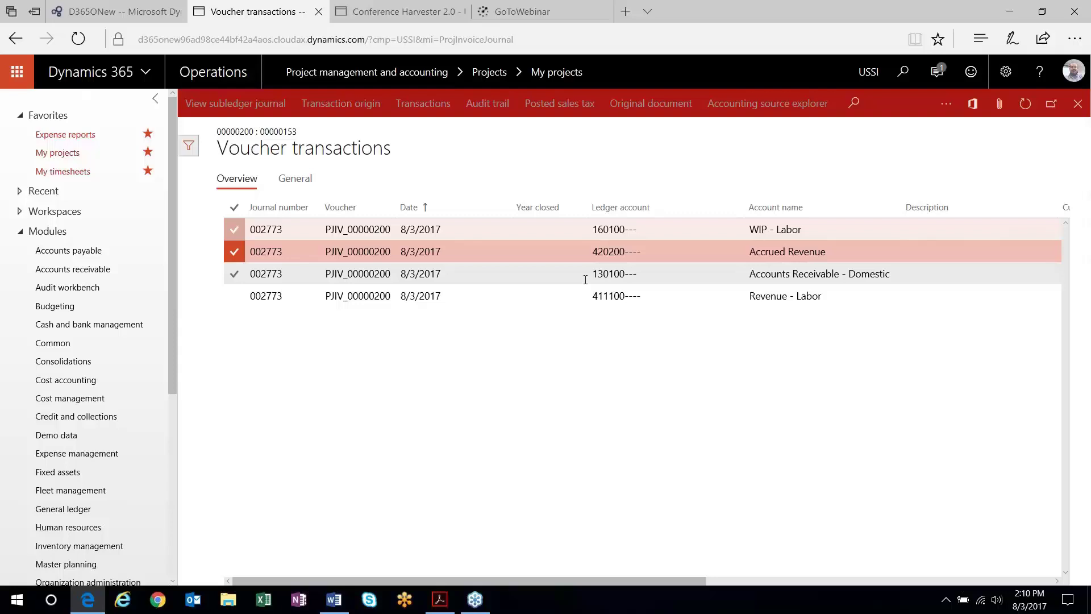
pyautogui.click(1082, 108)
pyautogui.click(1077, 105)
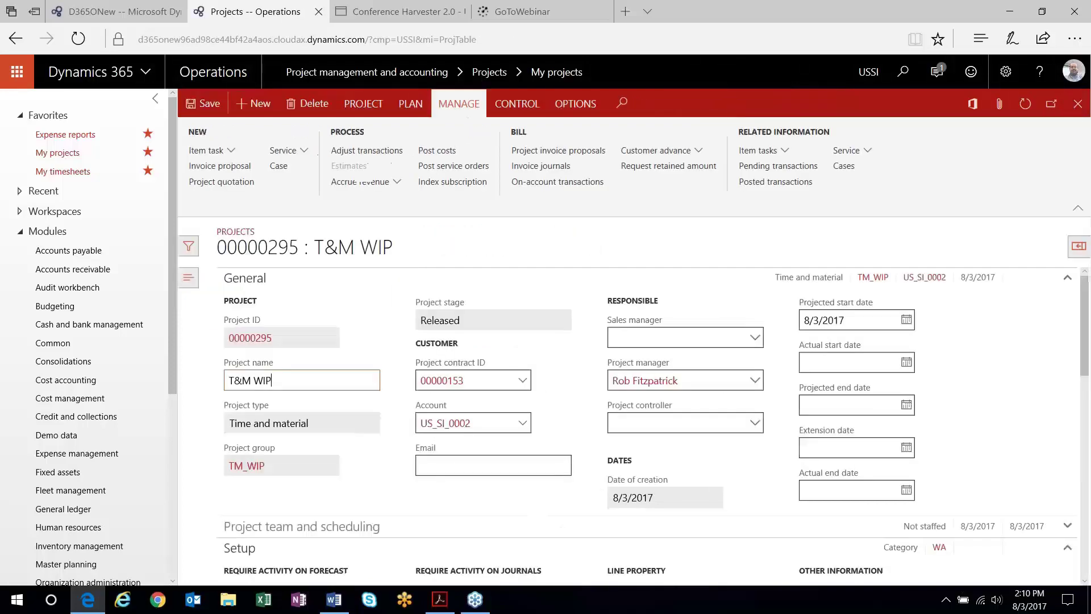